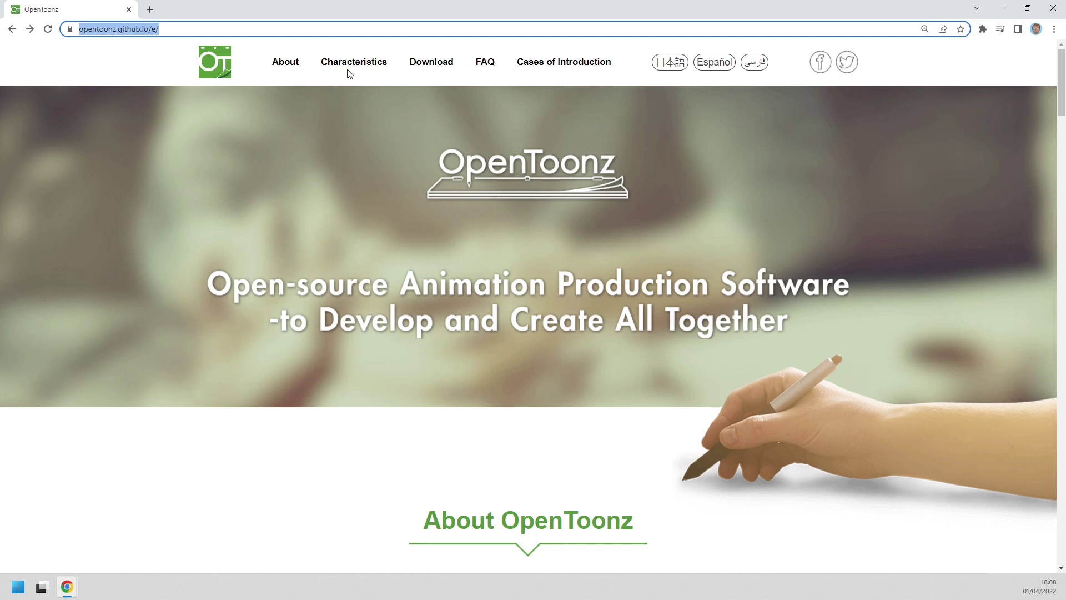
- Download the OpenToonz v1.6 installer for Windows from the website's download page
left_click(422, 71)
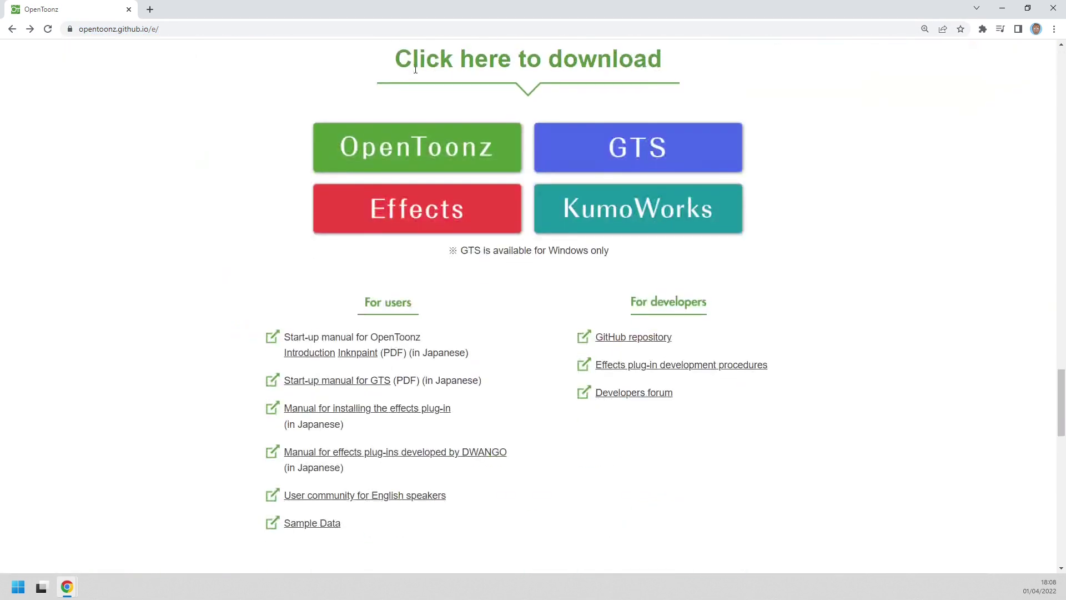
left_click(479, 146)
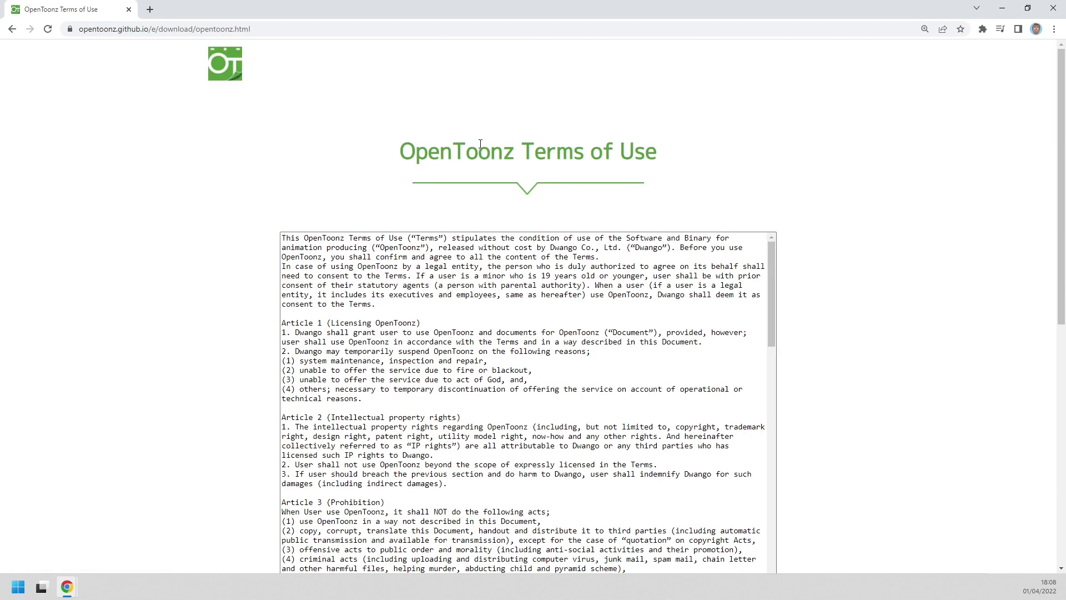
scroll(279, 362, "down", 8)
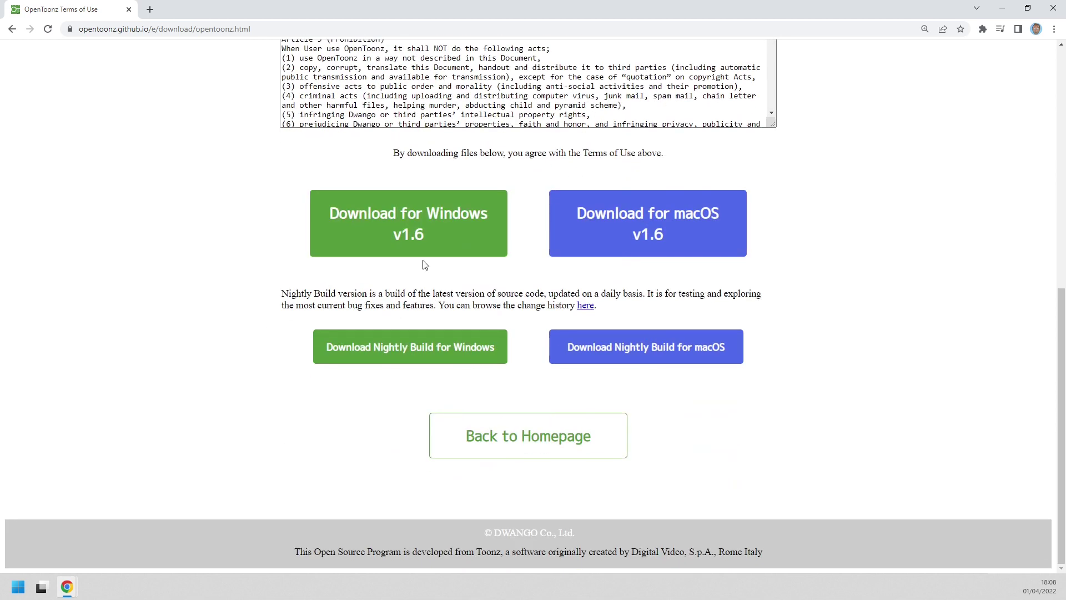
left_click(475, 246)
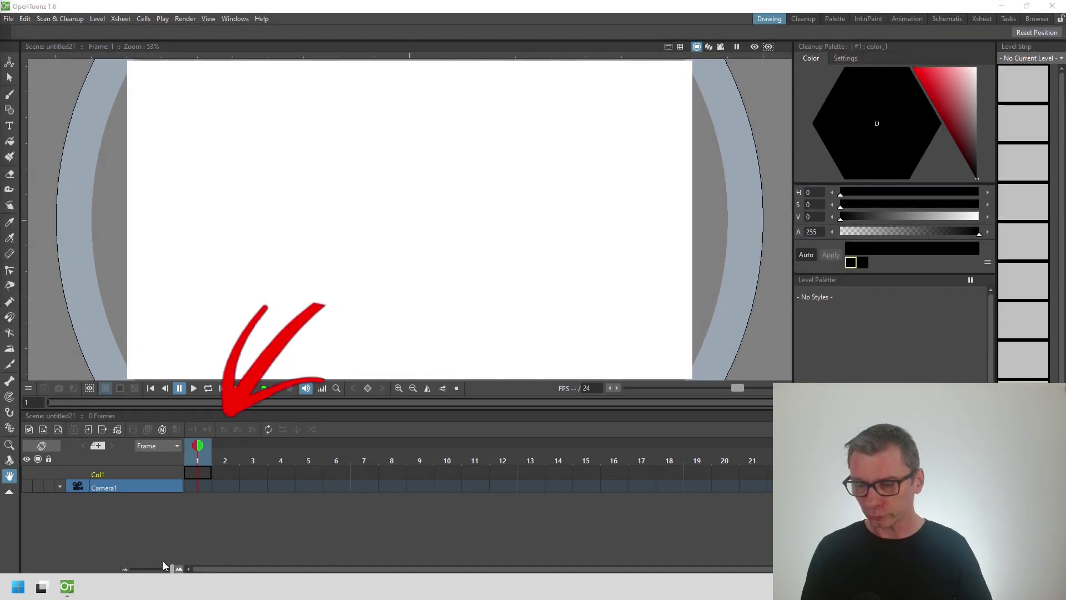
- Zoom out the timeline frames so labels run every 6 frames up to 102
left_click_drag(172, 568, 123, 570)
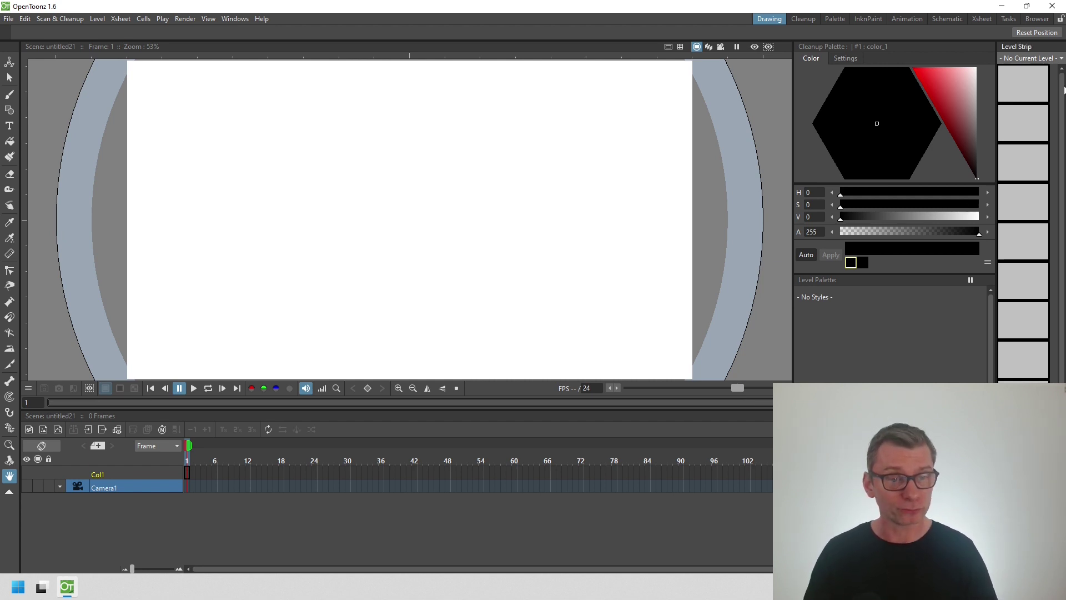
- Switch to the Xsheet room, then zoom its frame rows out and back to full height
left_click(981, 20)
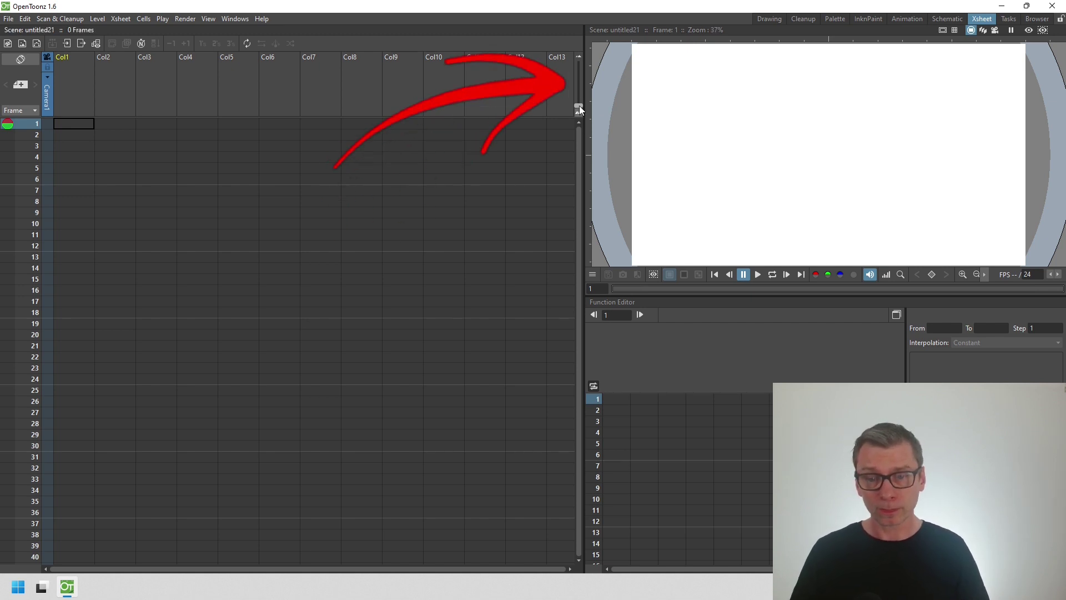
left_click_drag(578, 105, 579, 50)
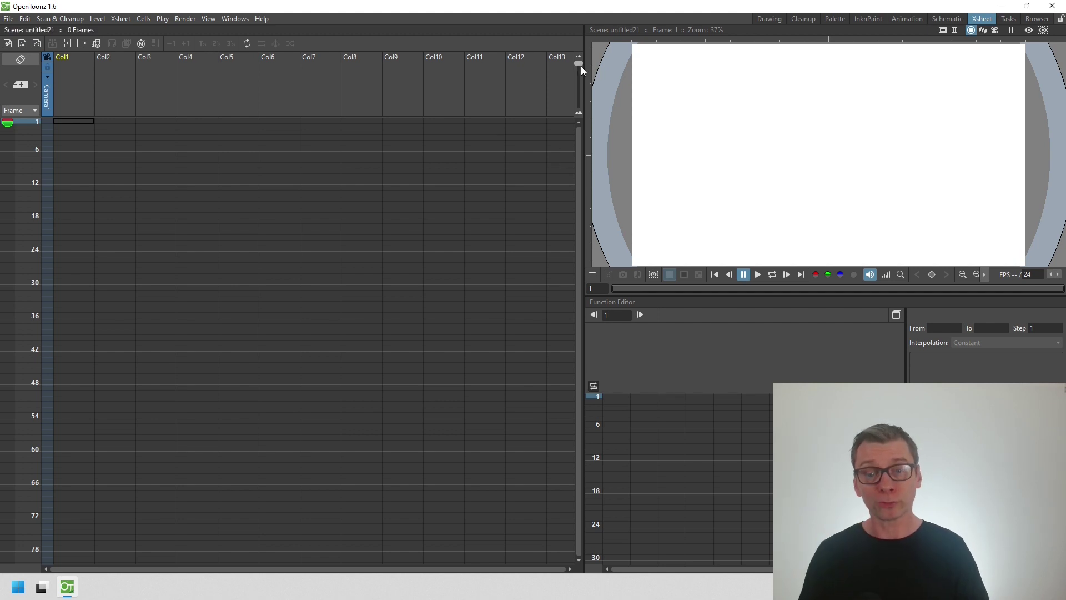
left_click_drag(580, 65, 577, 166)
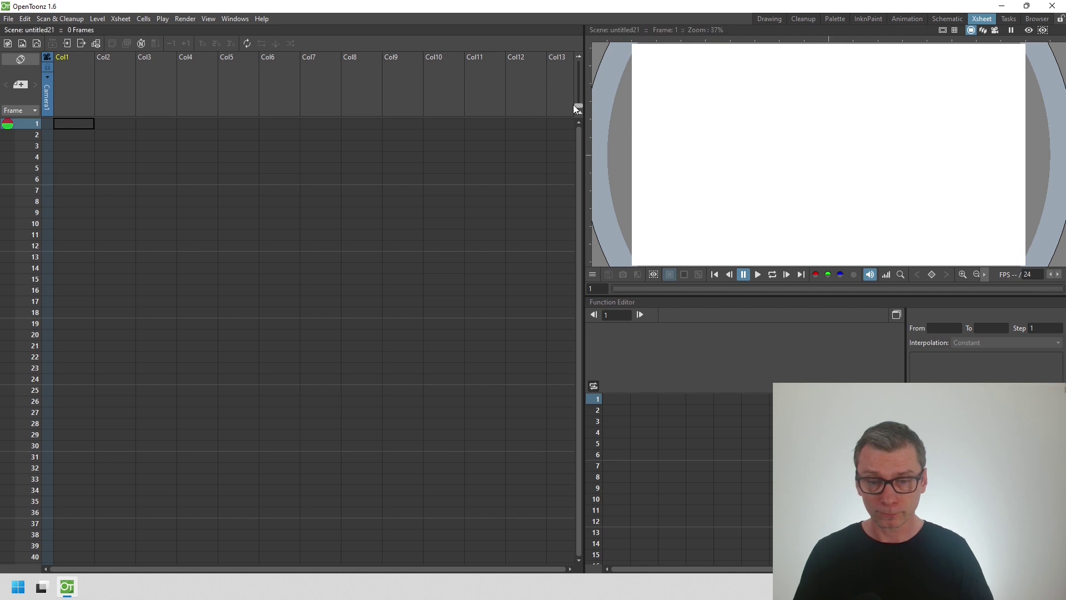
left_click_drag(578, 105, 590, 144)
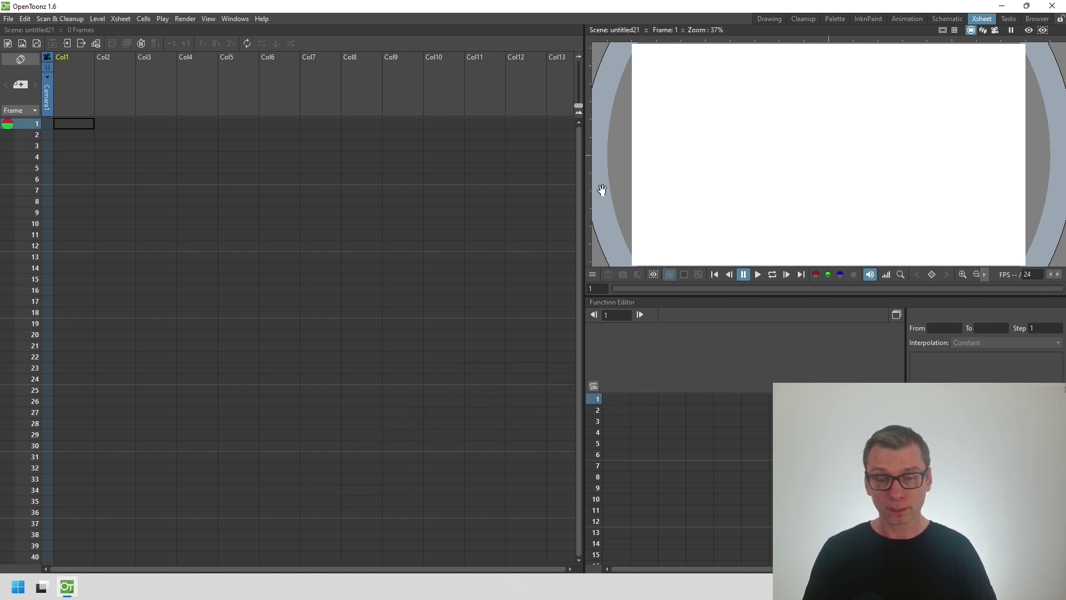
mouse_move(577, 106)
left_mouse_down()
mouse_move(572, 53)
mouse_move(583, 136)
mouse_move(575, 45)
mouse_move(577, 120)
left_mouse_up()
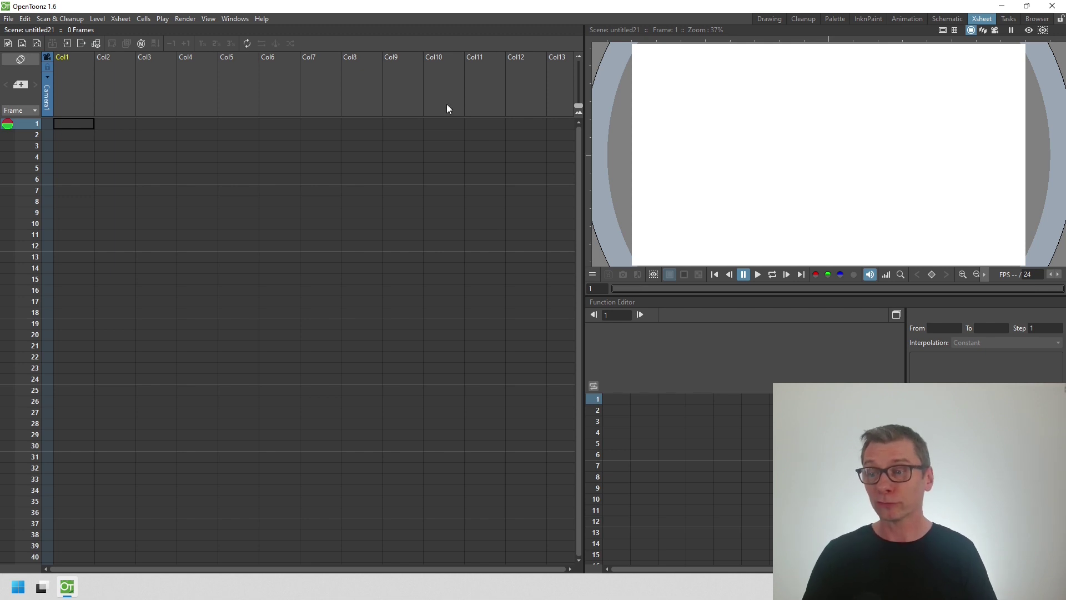
left_click(8, 18)
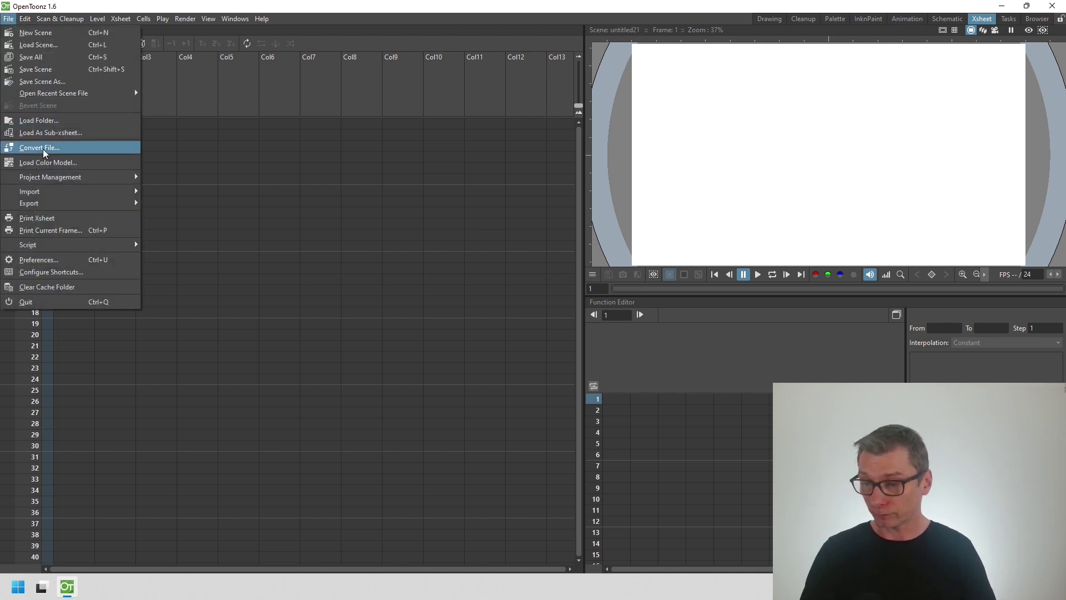
- Set the Xsheet preference Column Header Layout to Minimum
left_click(68, 261)
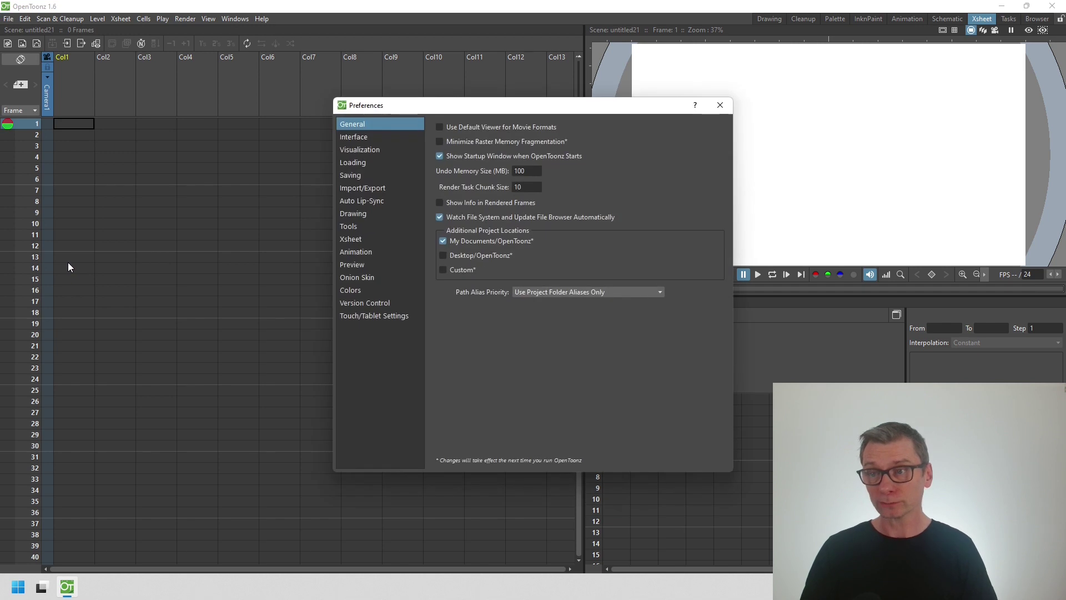
left_click(355, 237)
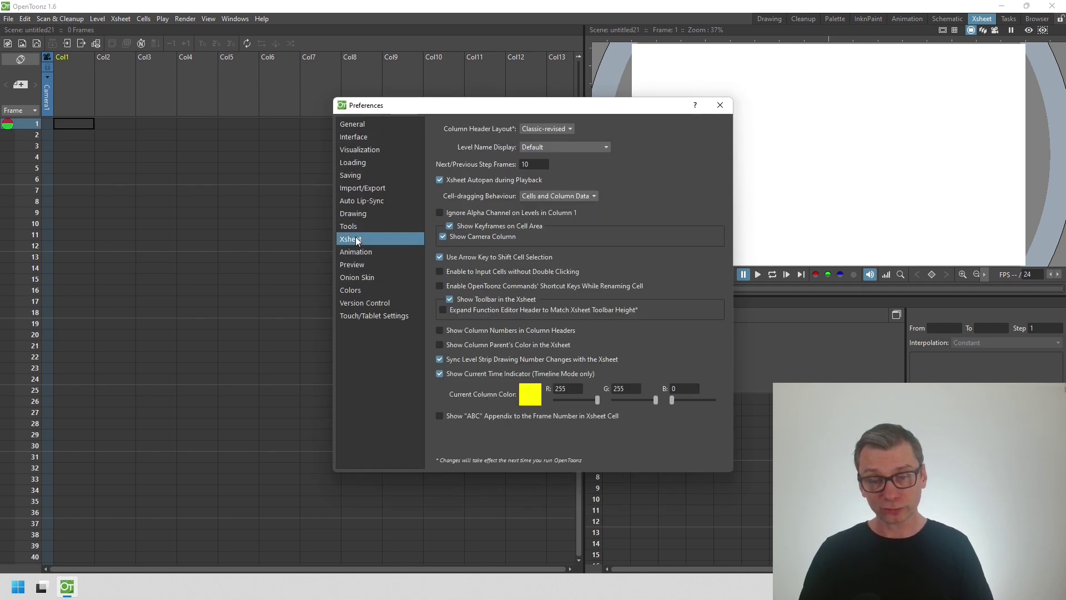
left_click(555, 129)
left_click(548, 164)
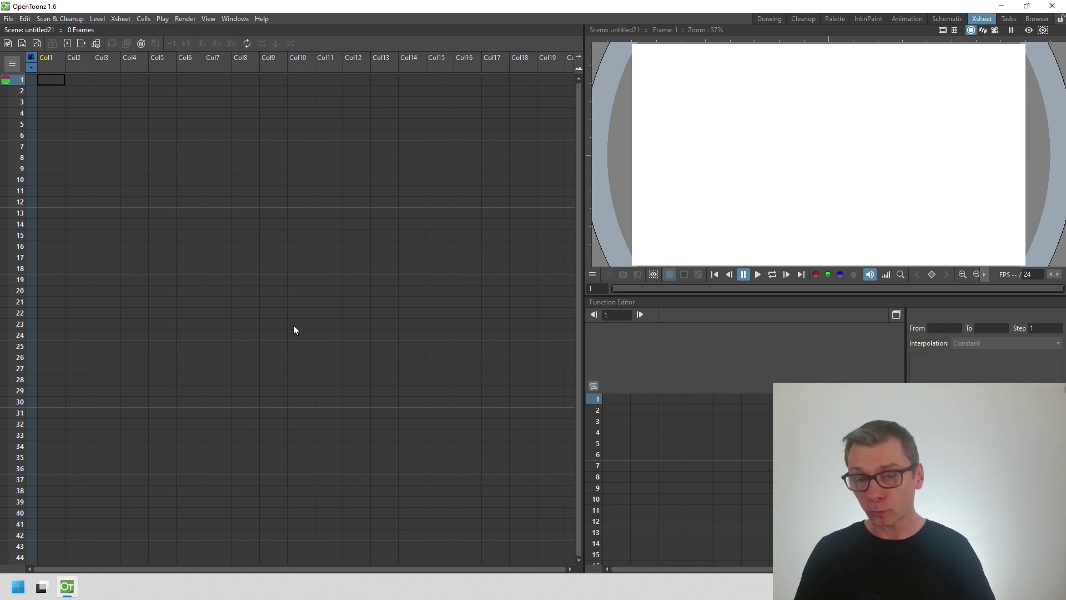
scroll(578, 53, "down", 2)
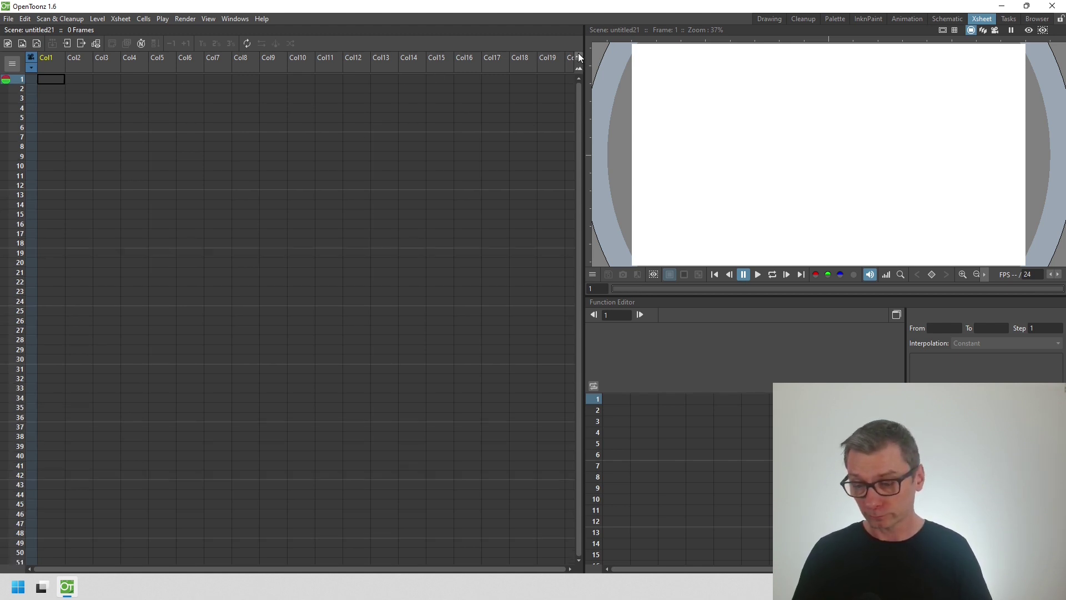
left_click_drag(579, 53, 578, 56)
scroll(580, 55, "down", 1)
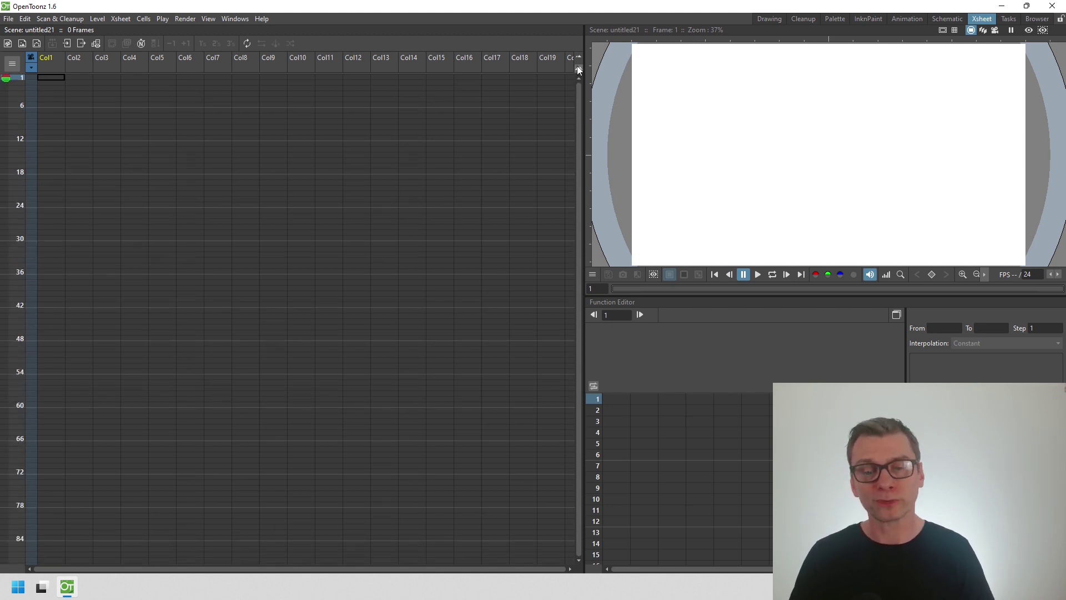
left_click(578, 67)
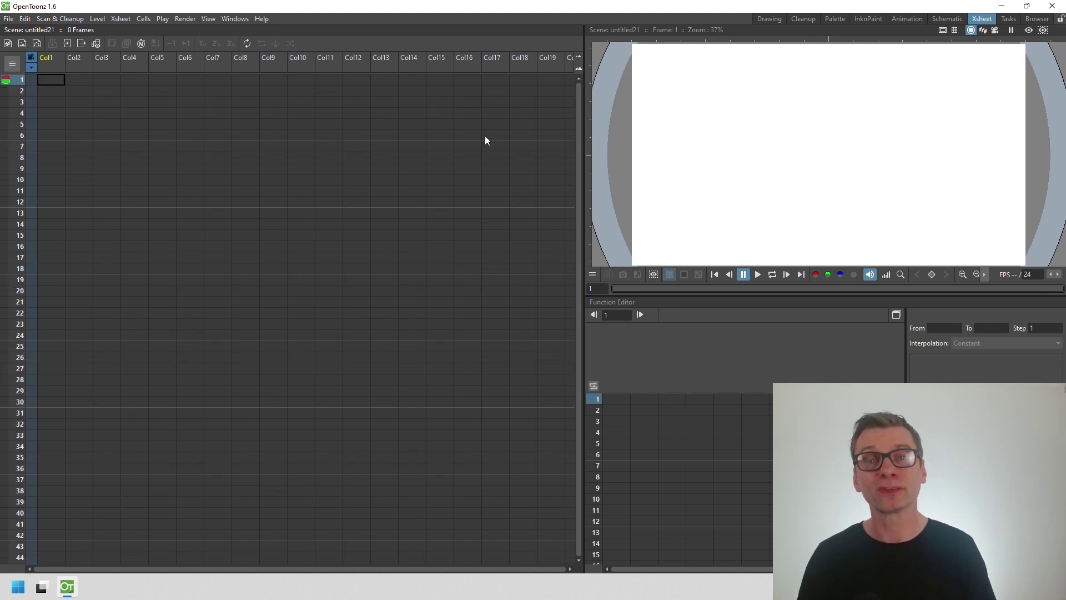
left_click(51, 81)
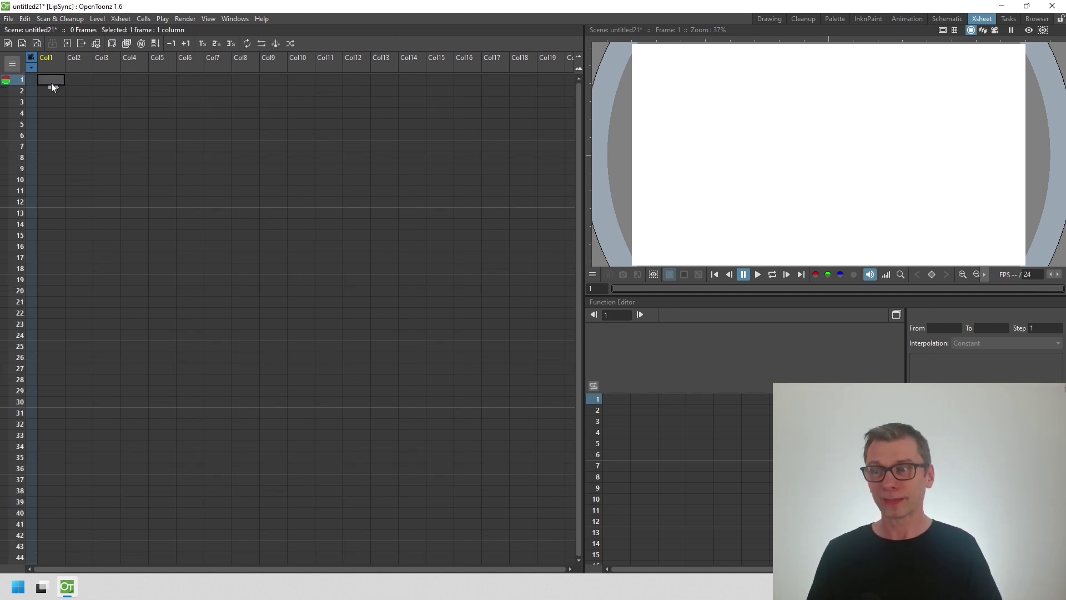
left_click(13, 63)
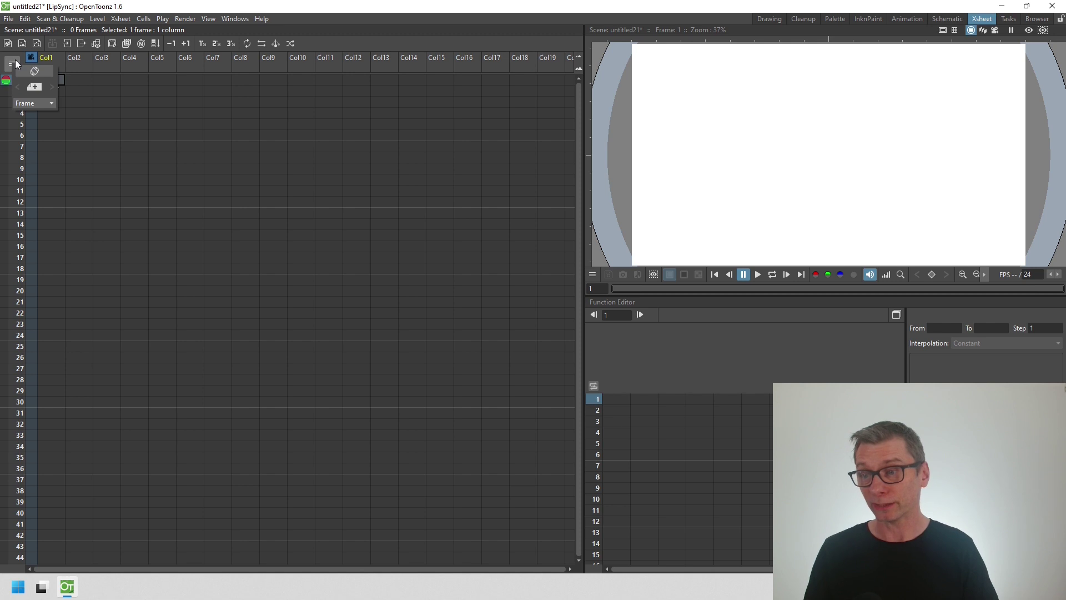
left_click(50, 103)
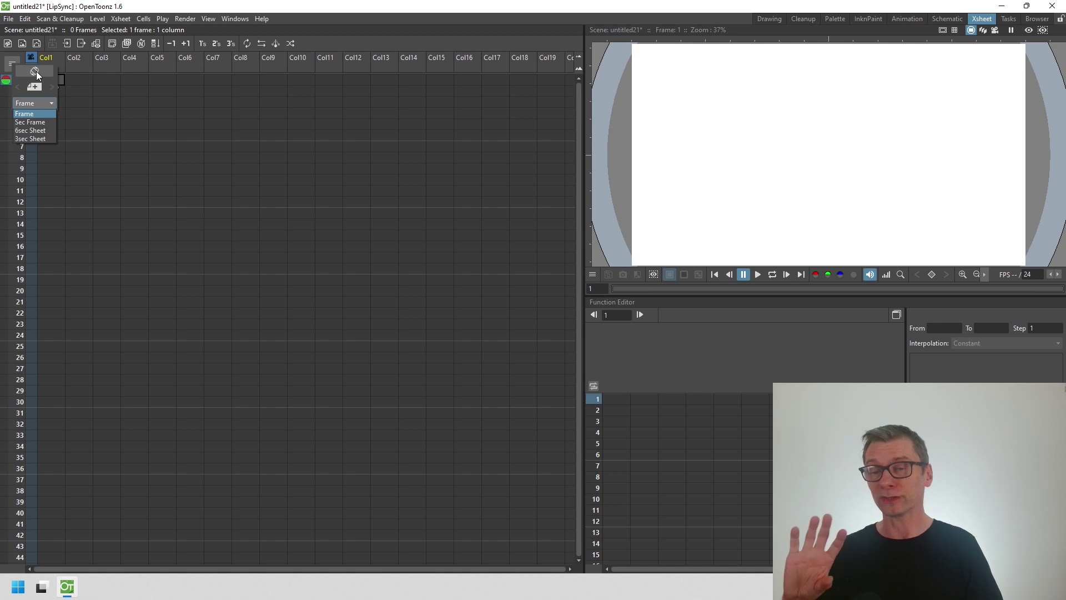
left_click(85, 81)
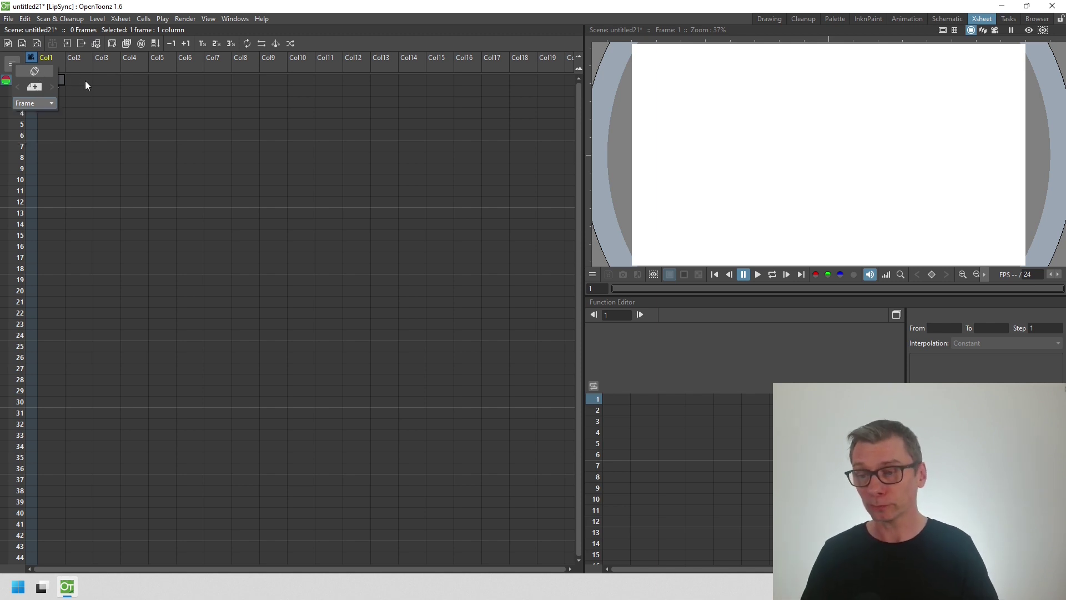
left_click(81, 80)
left_click(32, 68)
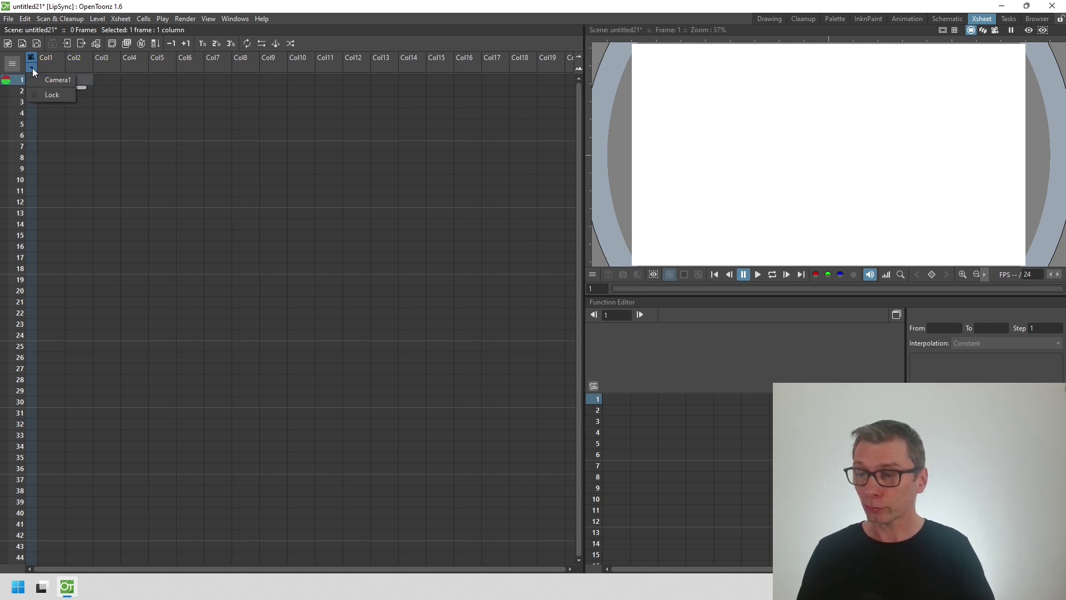
left_click(33, 124)
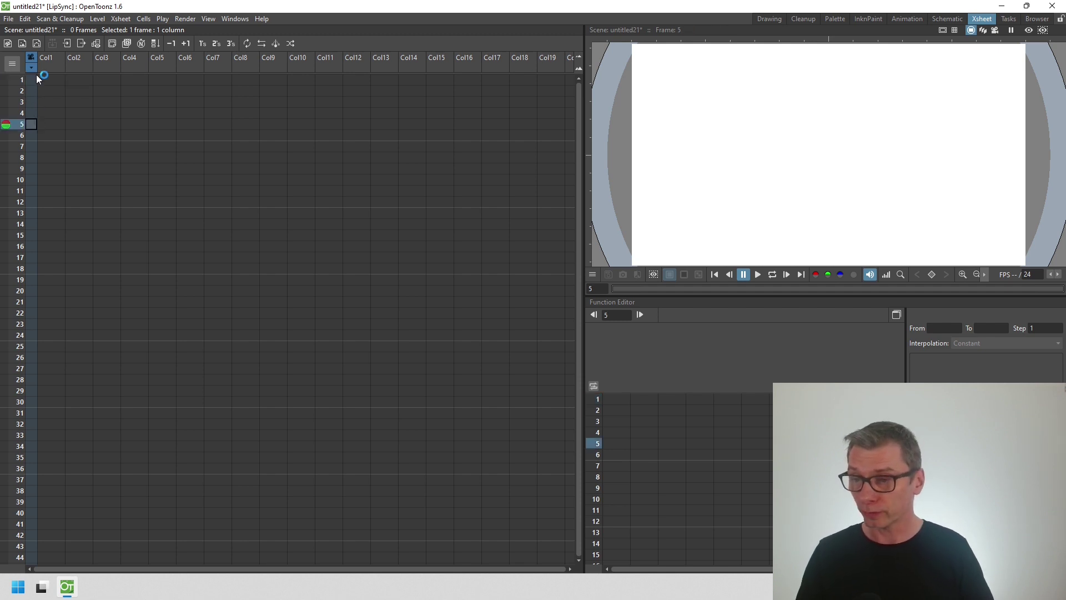
- Create level C in Col1 starting at frame 1, extended to 29 frames with drawing 2 at frame 8
left_click(36, 43)
left_click(372, 338)
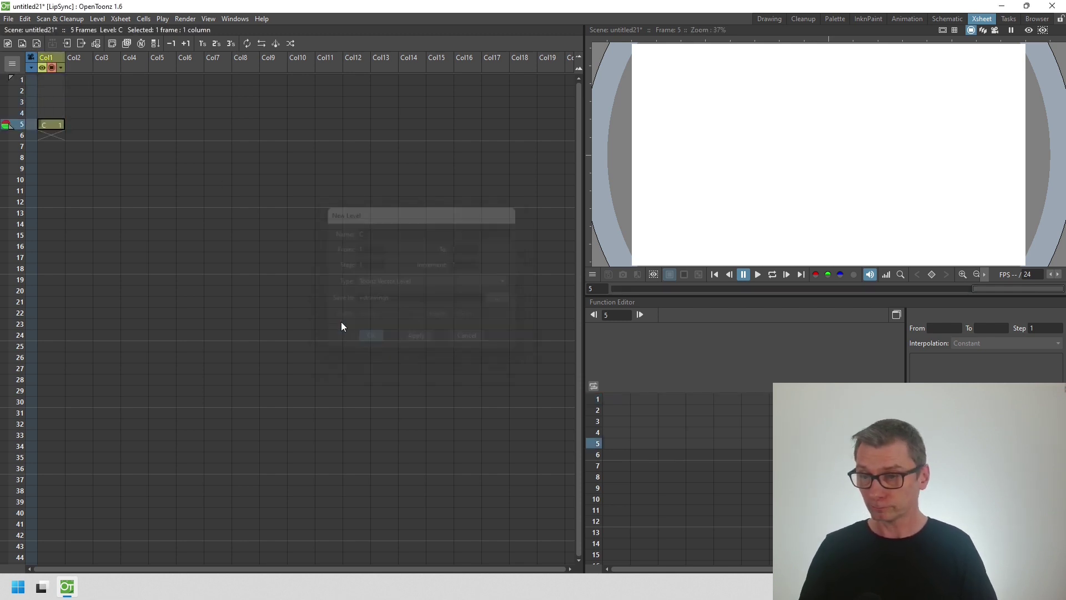
left_click(61, 66)
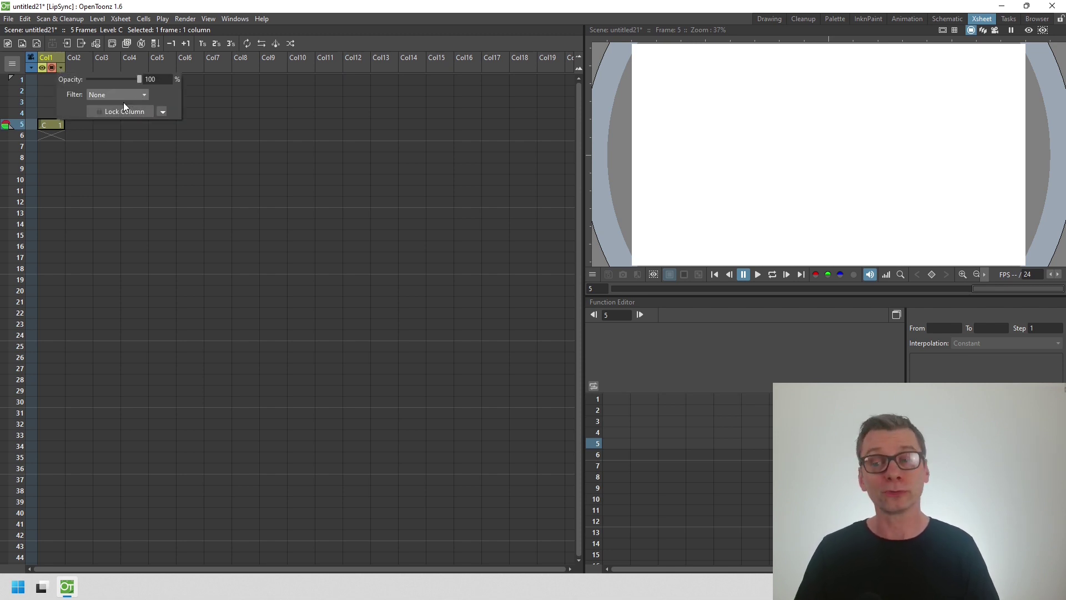
left_click_drag(48, 124, 38, 73)
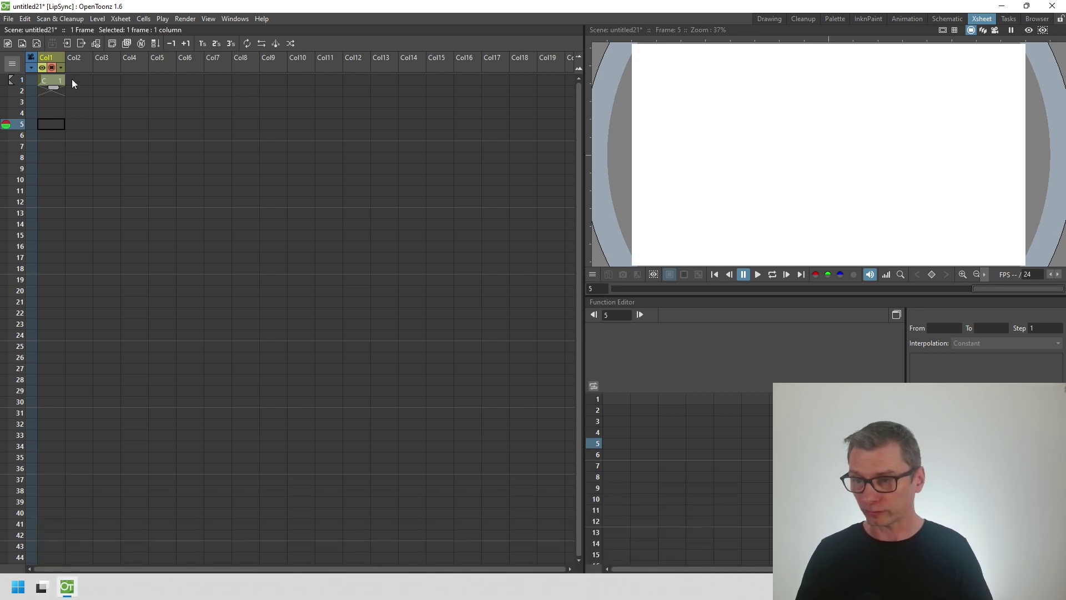
left_click_drag(54, 88, 48, 164)
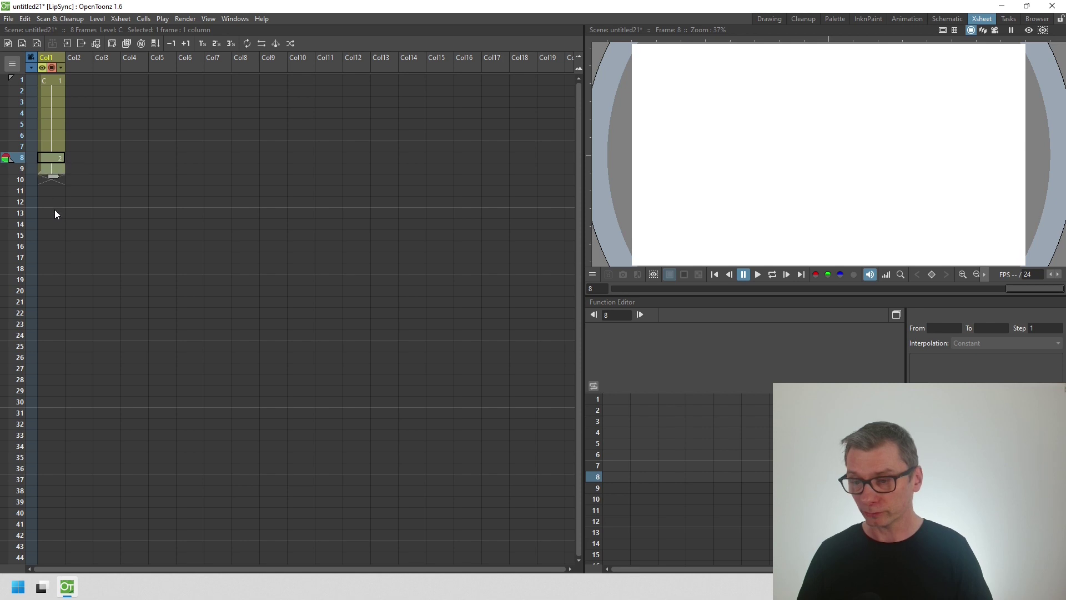
left_click_drag(55, 214, 55, 381)
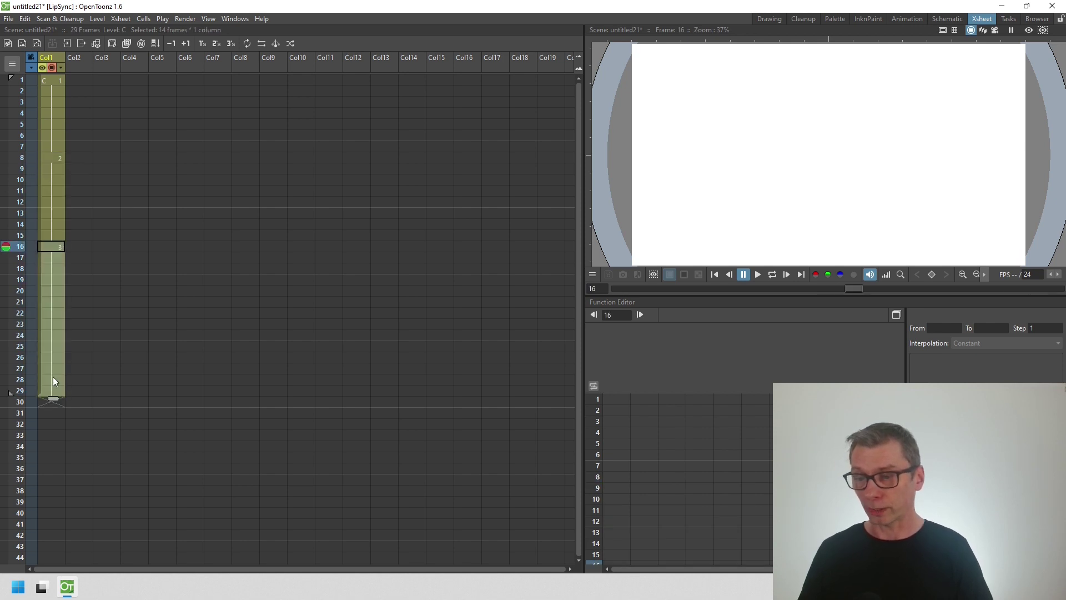
- Mark level C's cells: 0: Red on frame 16, green on frame 10, 7: Dark Blue on frame 1
right_click(51, 251)
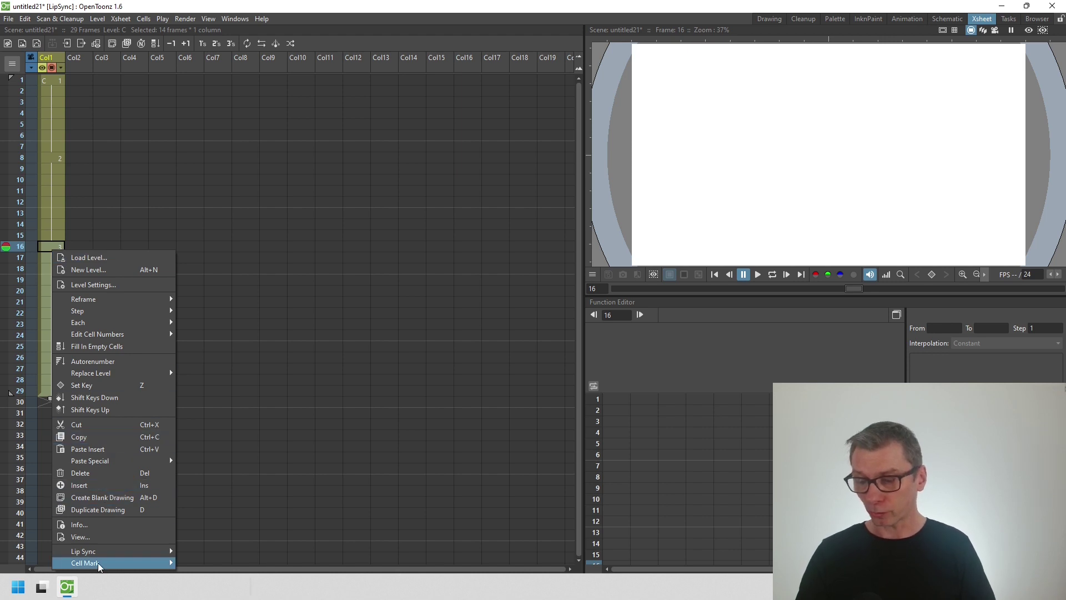
mouse_move(100, 566)
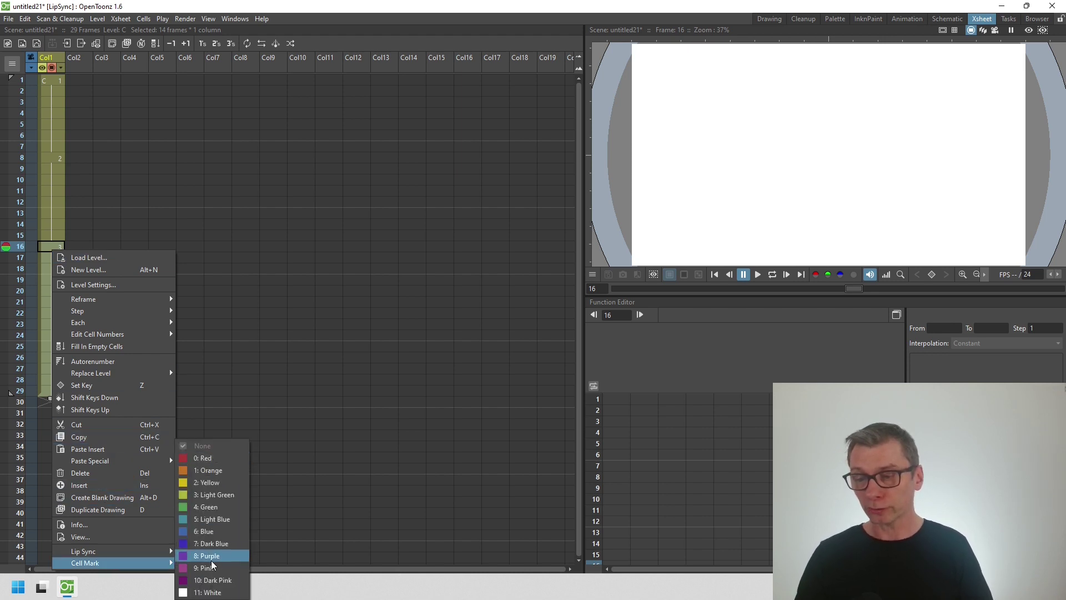
left_click(212, 459)
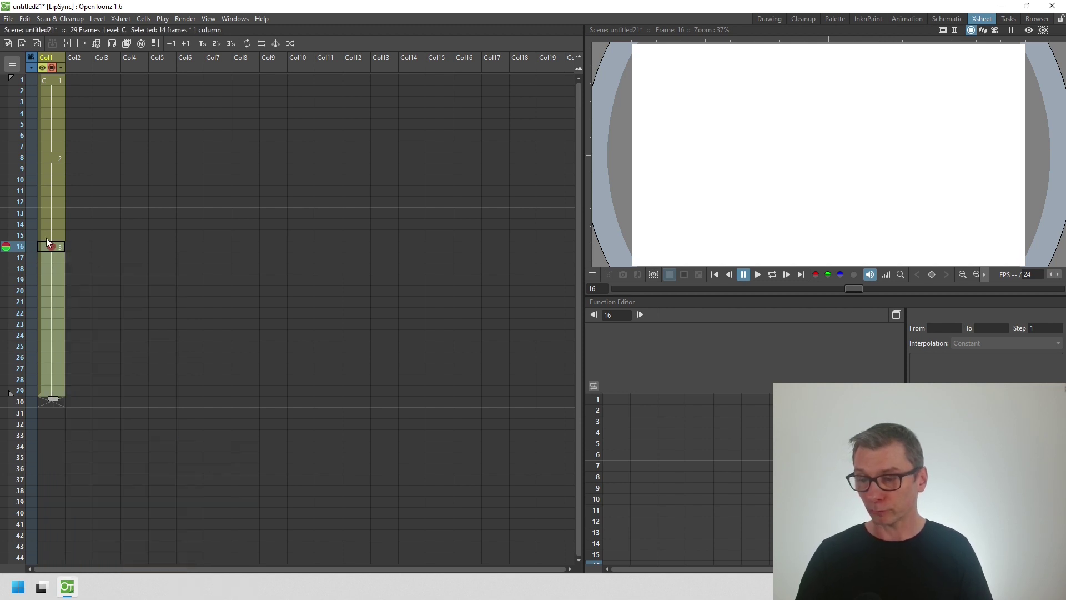
left_click(52, 181)
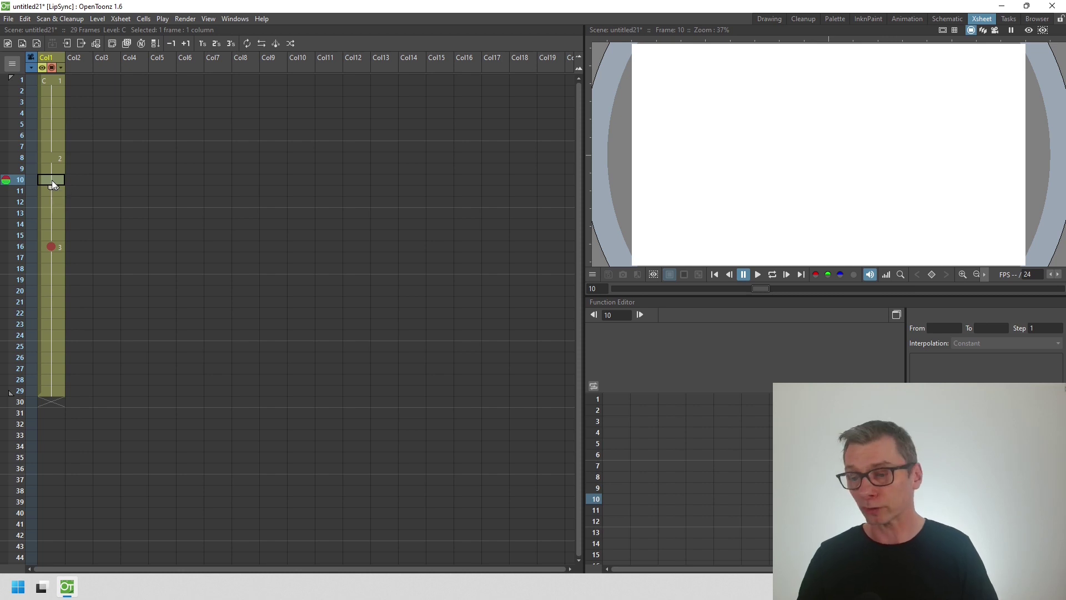
right_click(52, 180)
mouse_move(152, 501)
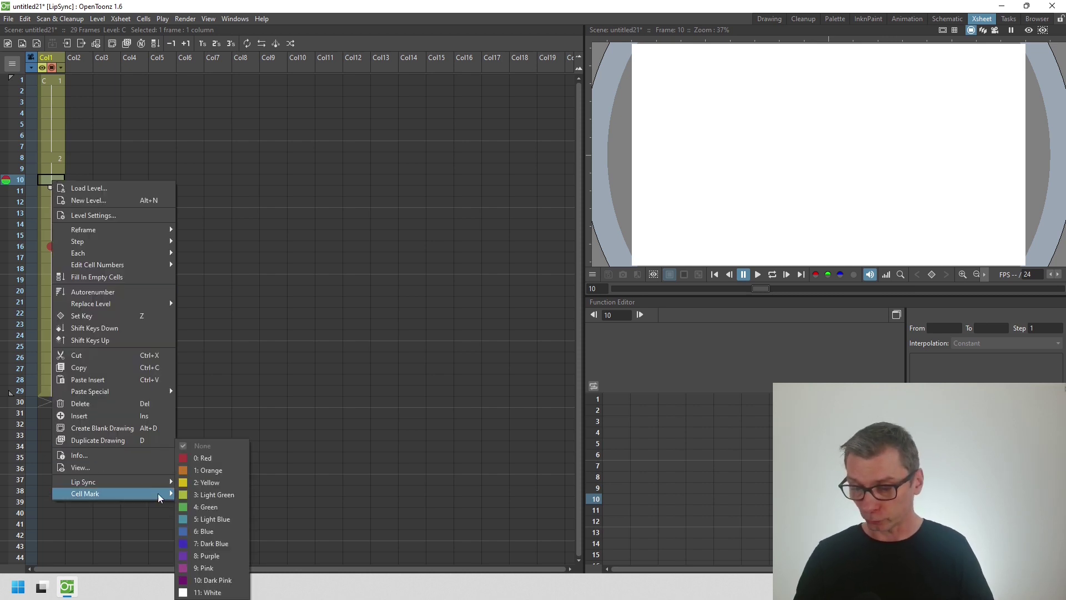
left_click(217, 509)
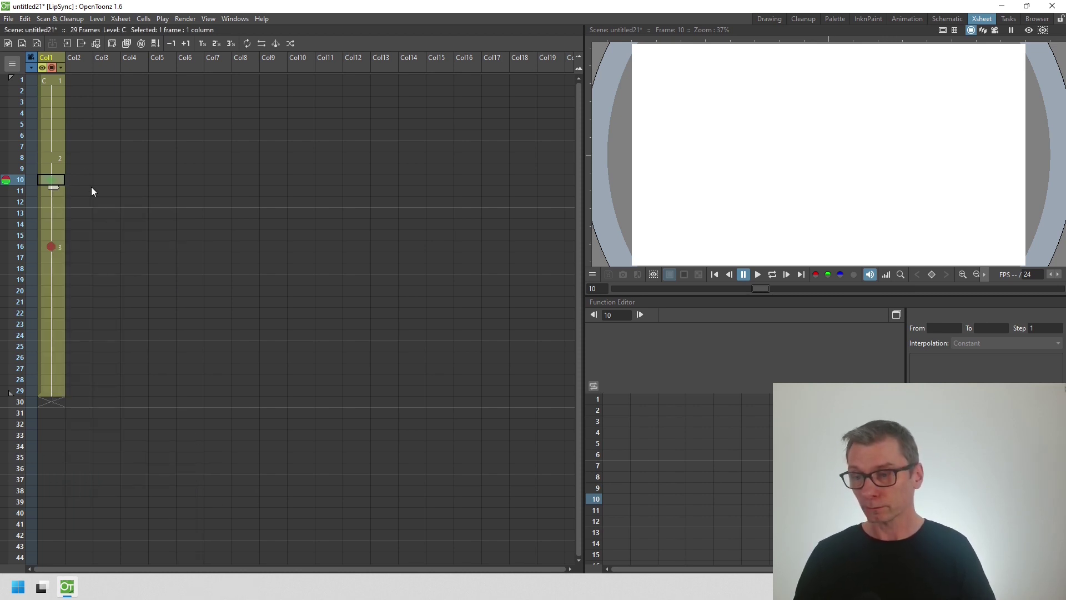
right_click(49, 79)
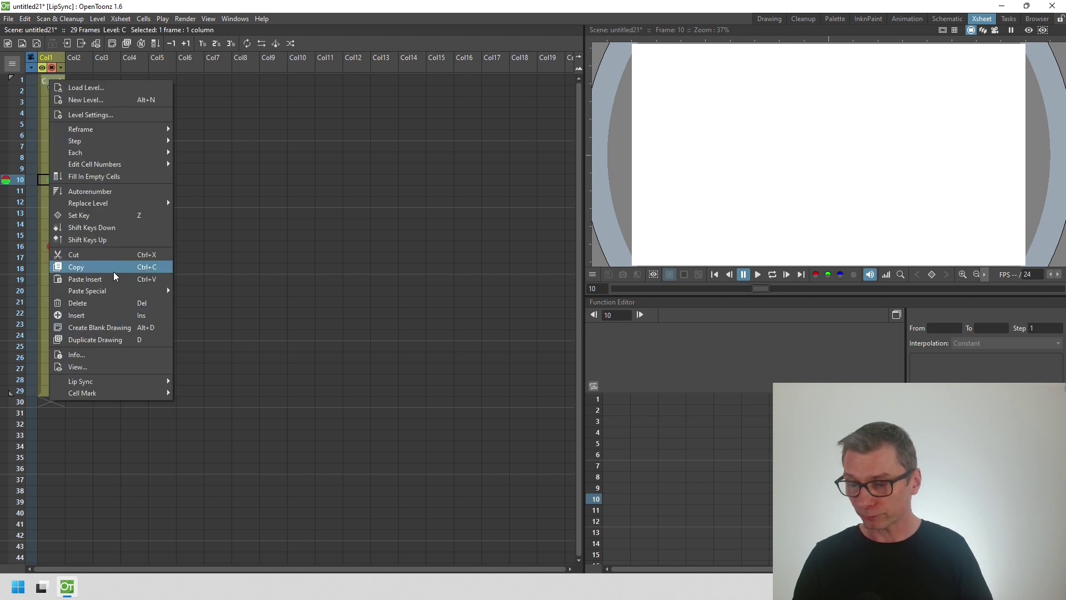
mouse_move(138, 393)
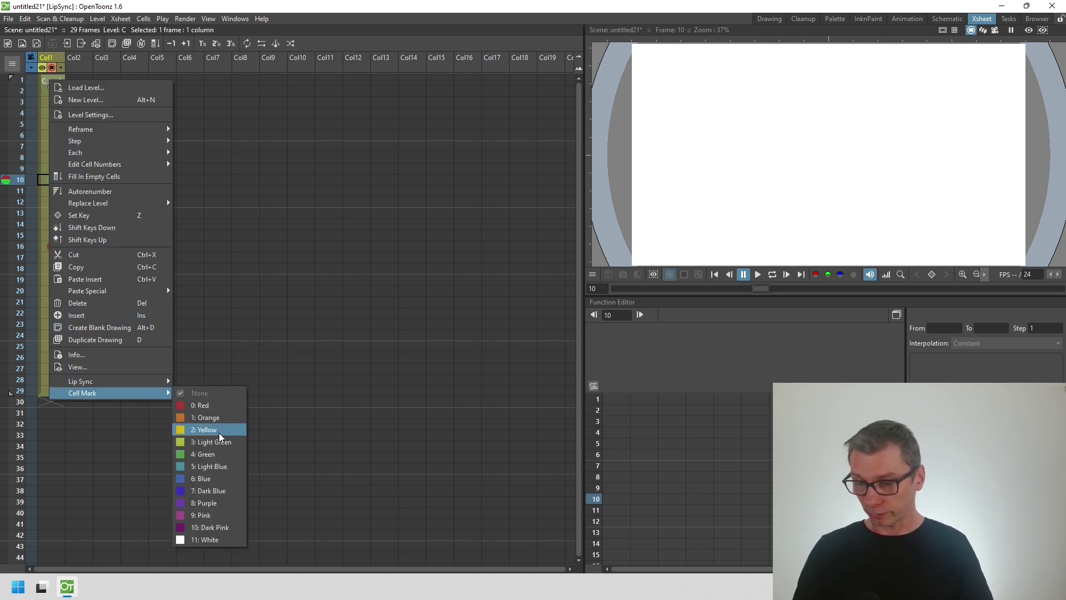
left_click(215, 491)
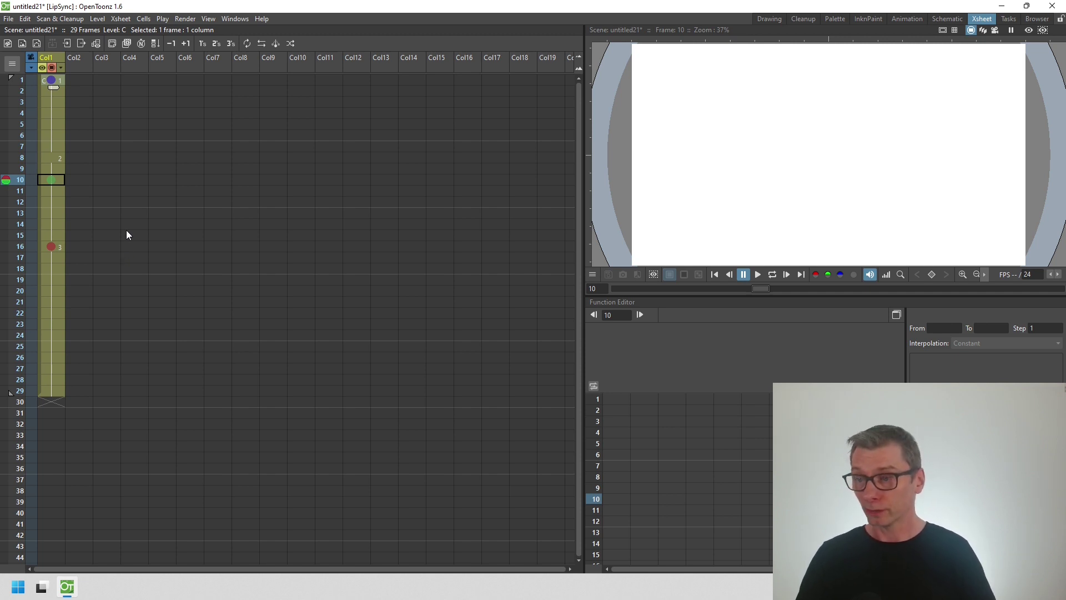
right_click(57, 179)
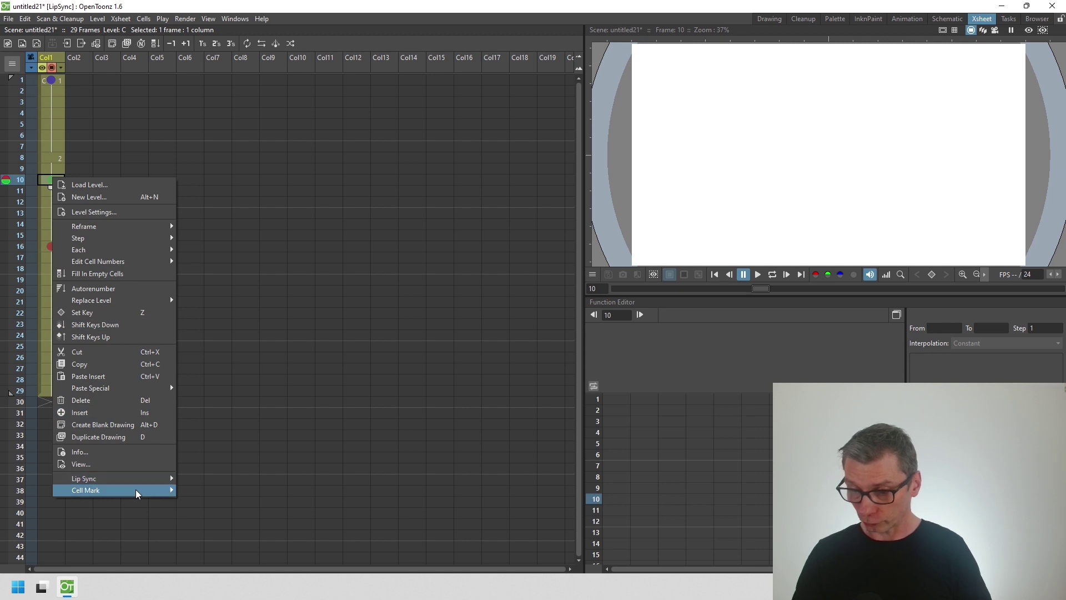
mouse_move(173, 493)
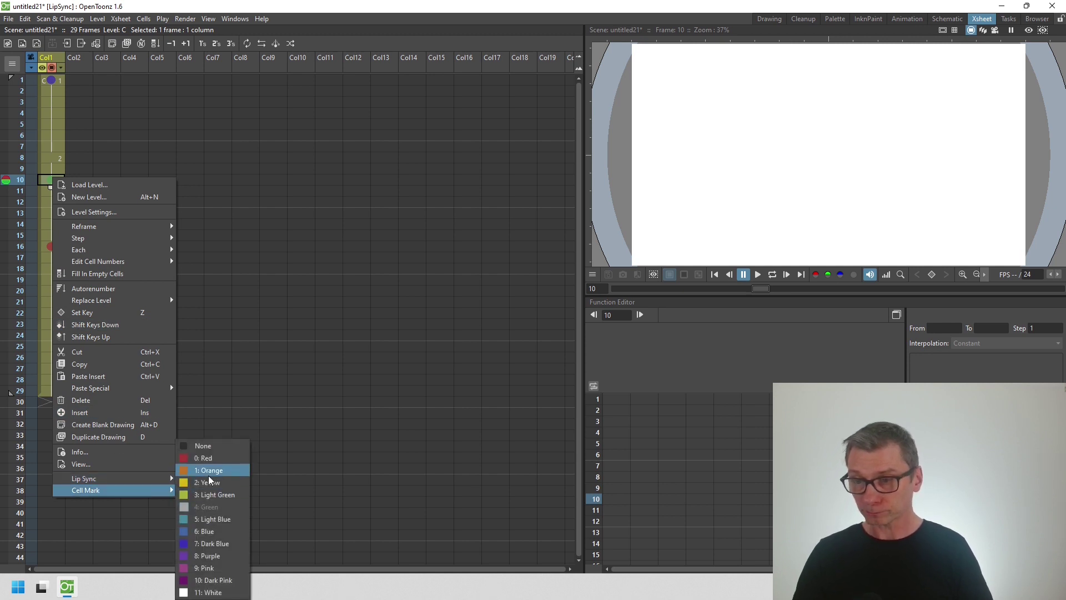
left_click(120, 18)
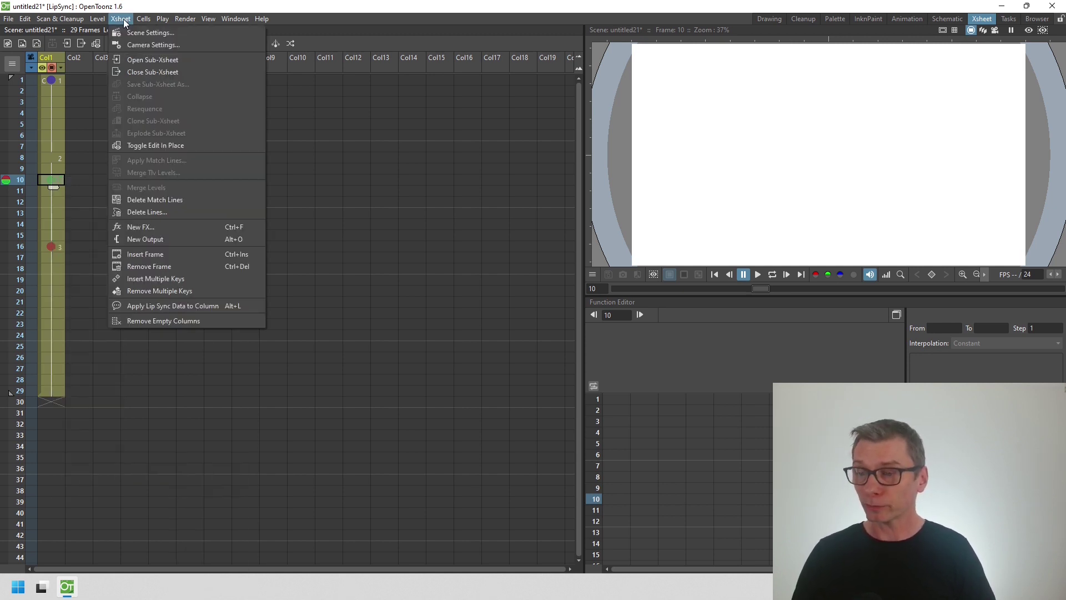
left_click(154, 34)
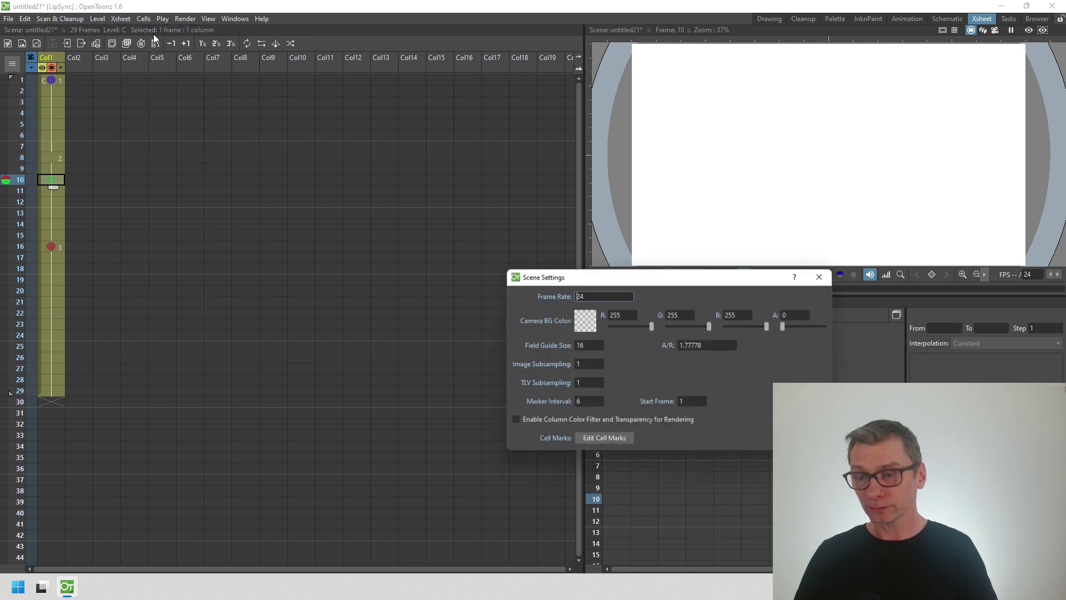
left_click_drag(597, 276, 393, 134)
left_click(401, 297)
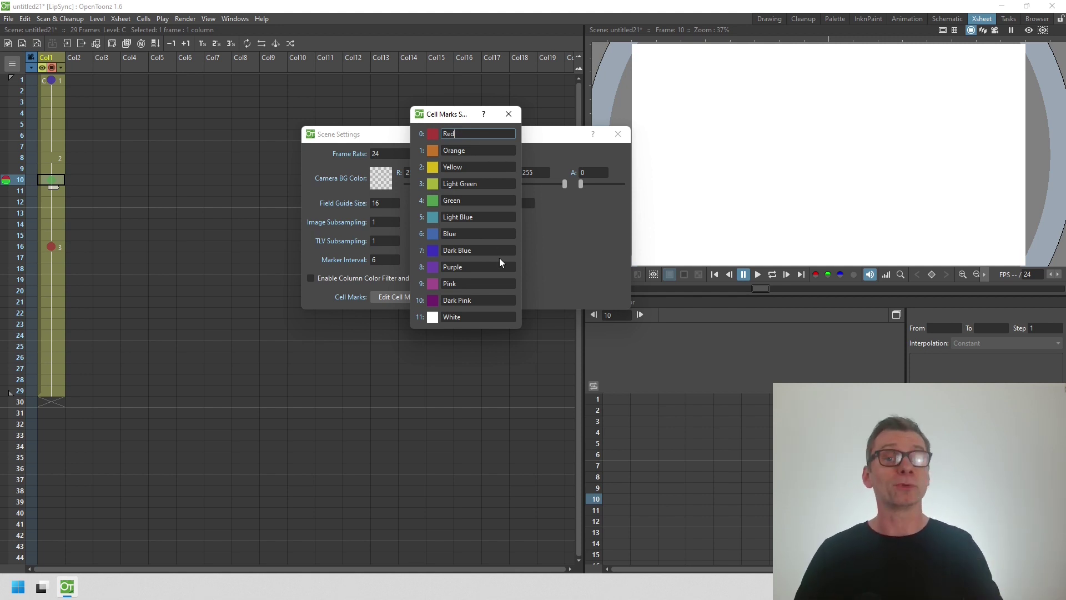
left_click(508, 114)
left_click(618, 134)
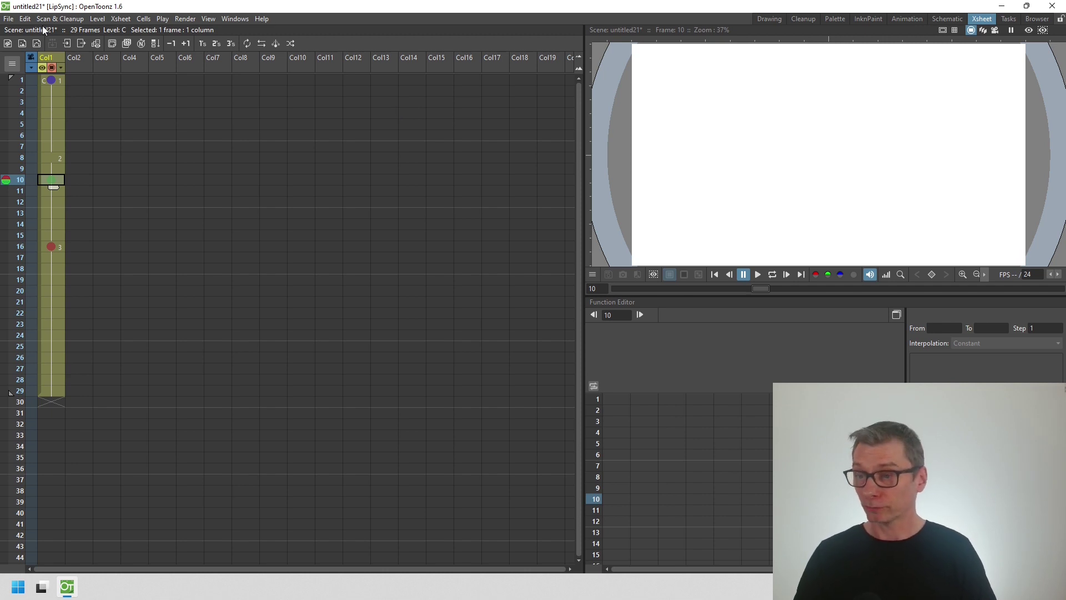
- Open the Export Xsheet to PDF settings and keep 4: Green as the inbetween mark colour
left_click(9, 18)
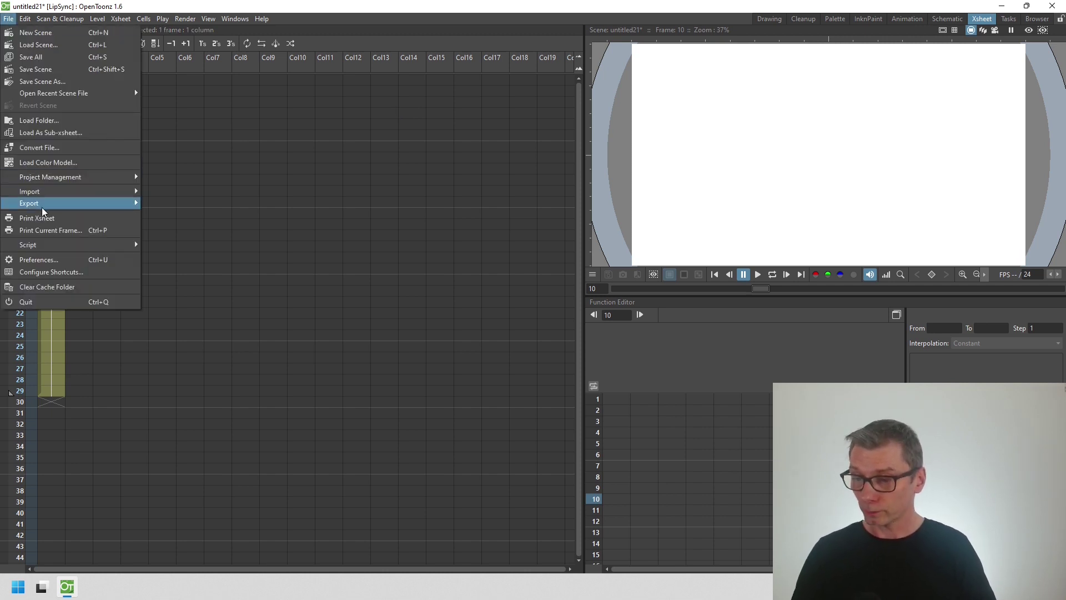
mouse_move(43, 211)
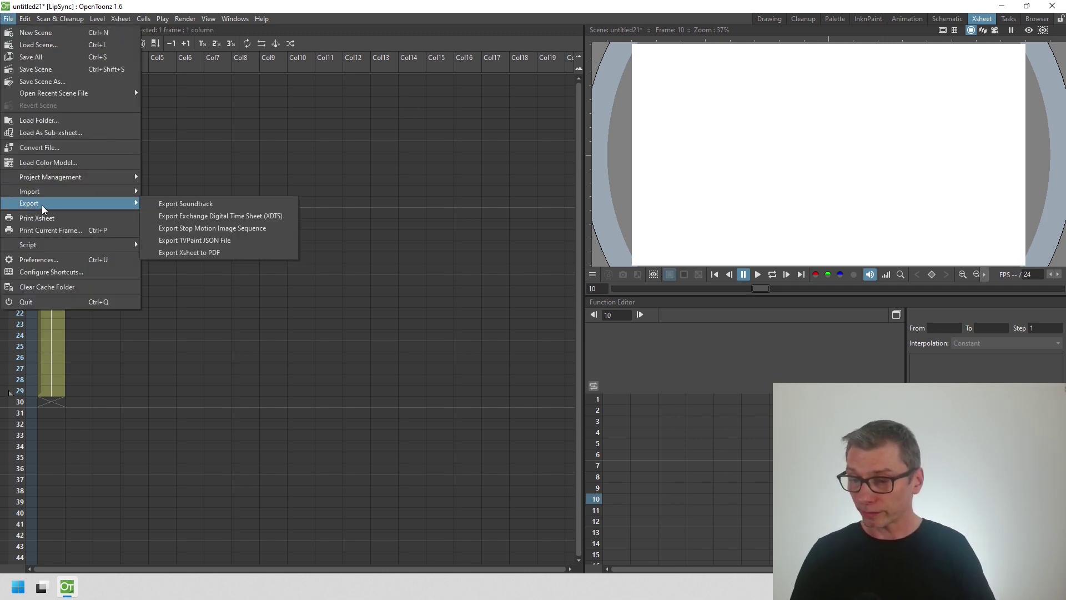
left_click(236, 257)
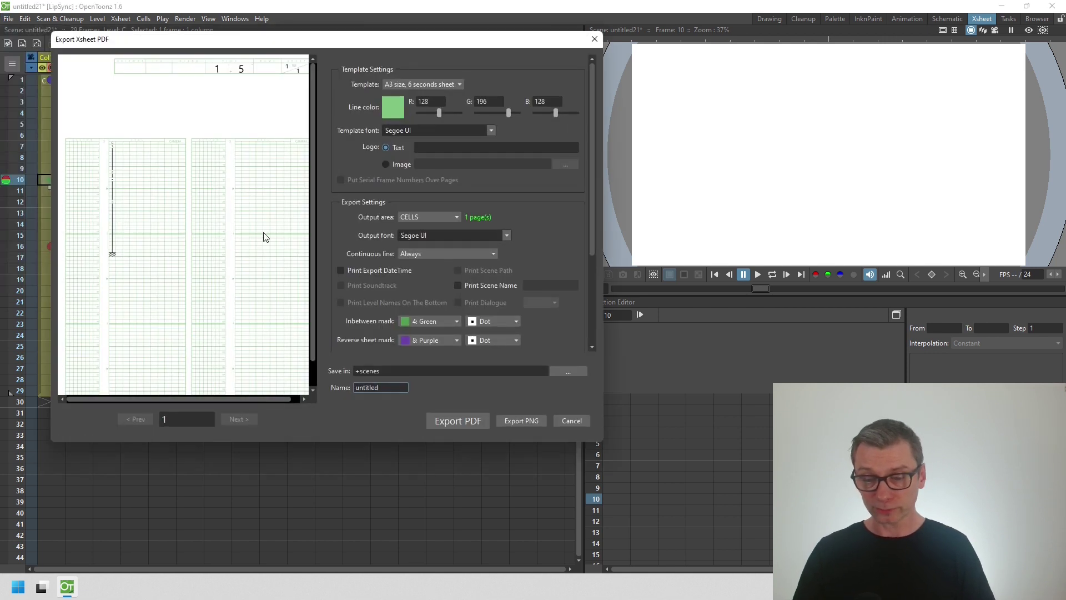
left_click(435, 321)
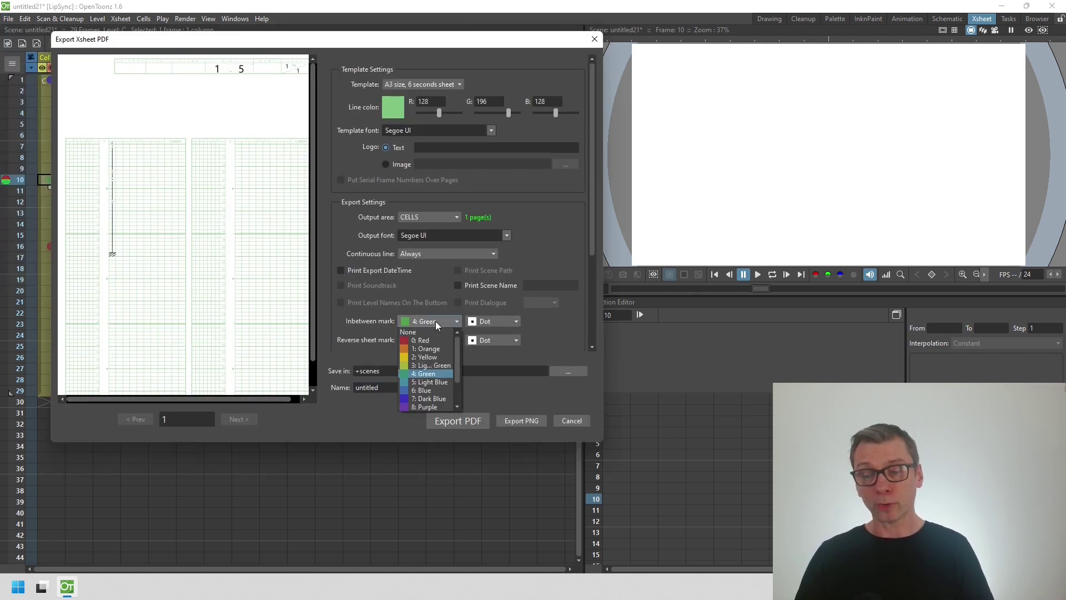
left_click(360, 320)
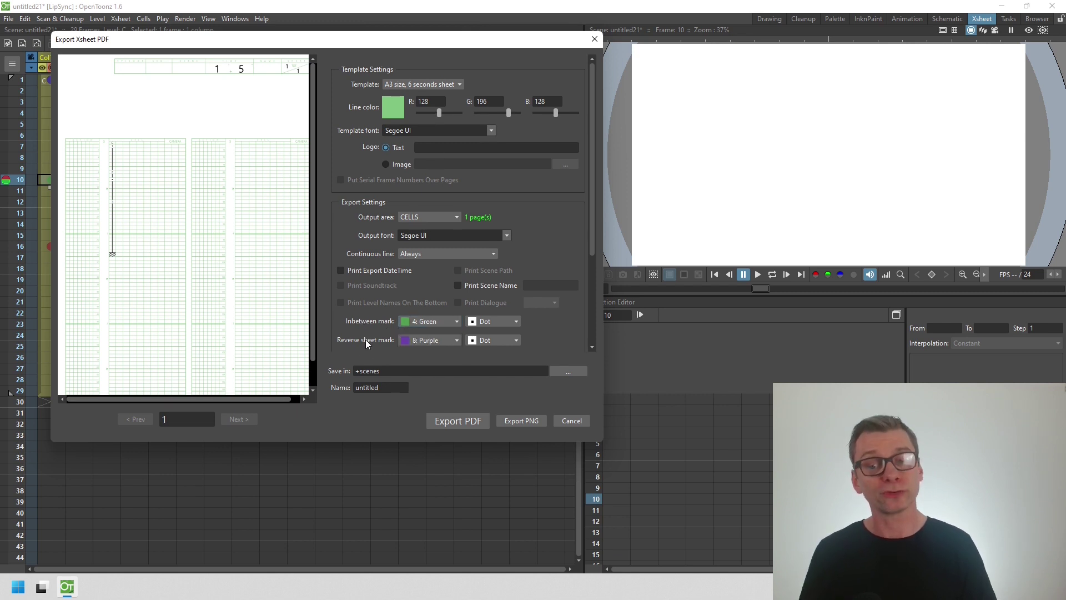
left_click(594, 39)
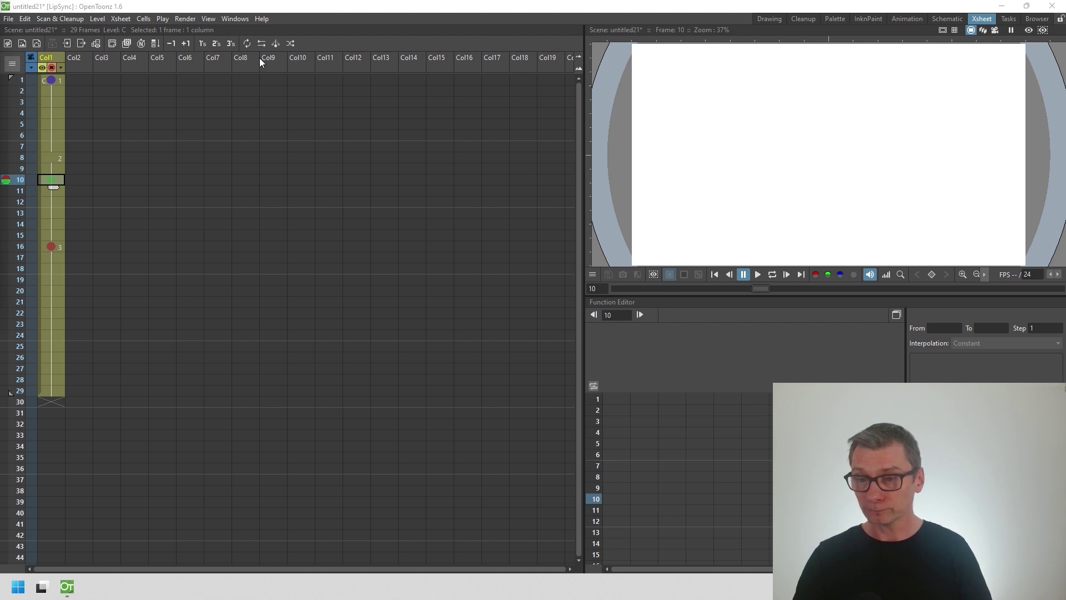
- Open the Audio Recording window and keep its sample rate at 44100 Hz
left_click(235, 18)
left_click(279, 344)
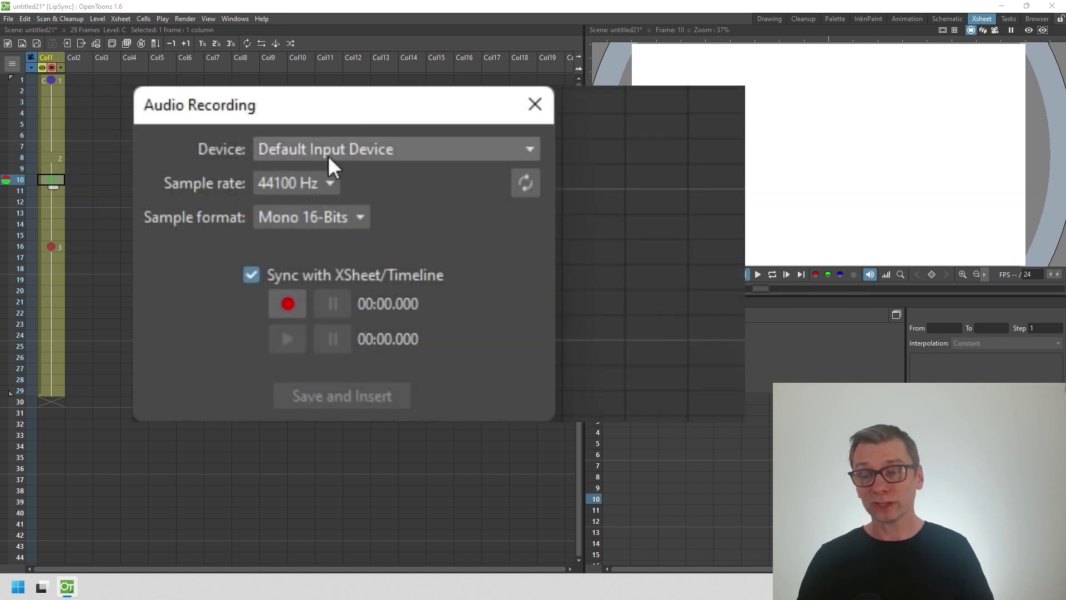
left_click(309, 182)
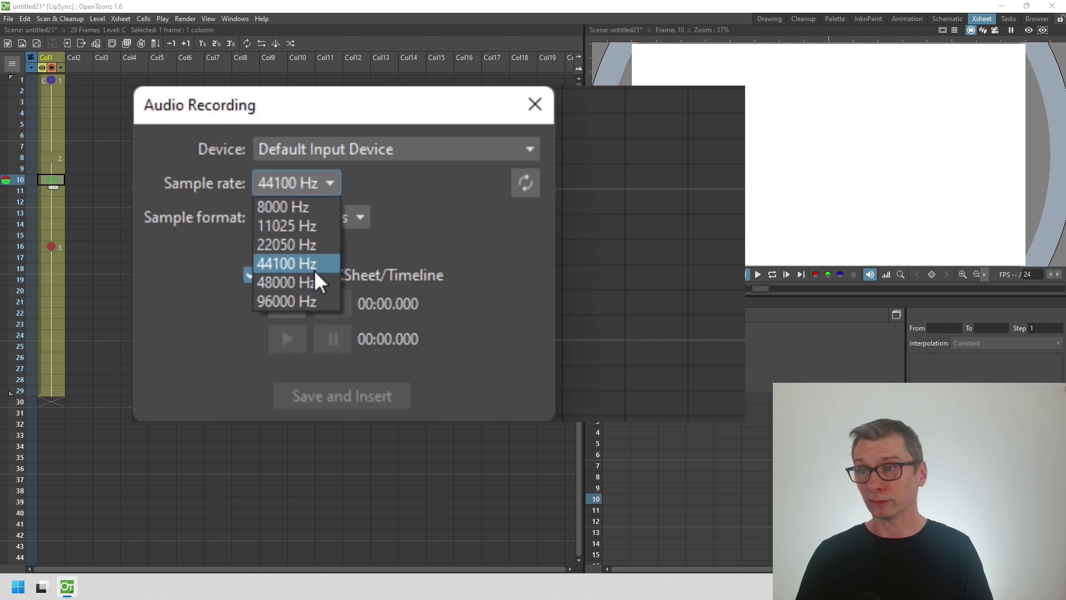
left_click(282, 176)
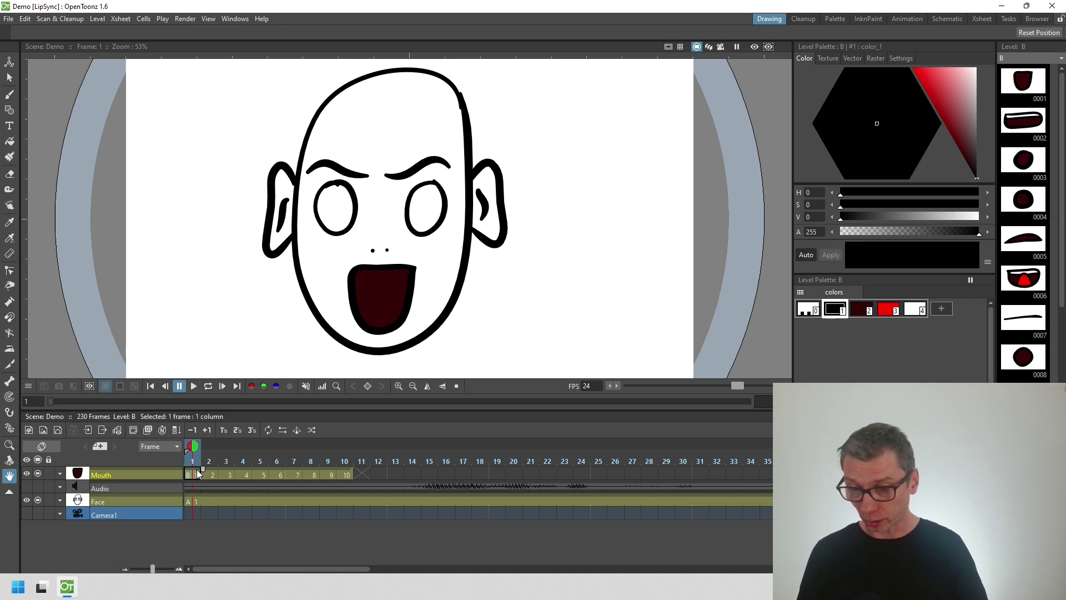
- Apply Auto Lip Sync to the Mouth column, generating mouth drawings from the audio
right_click(199, 474)
mouse_move(254, 455)
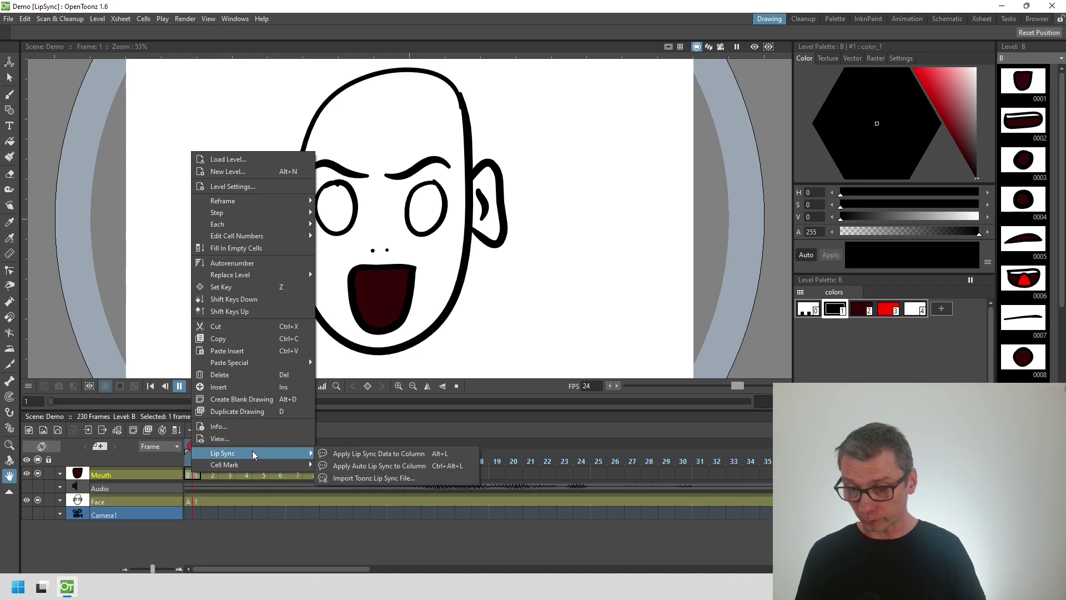
left_click(399, 471)
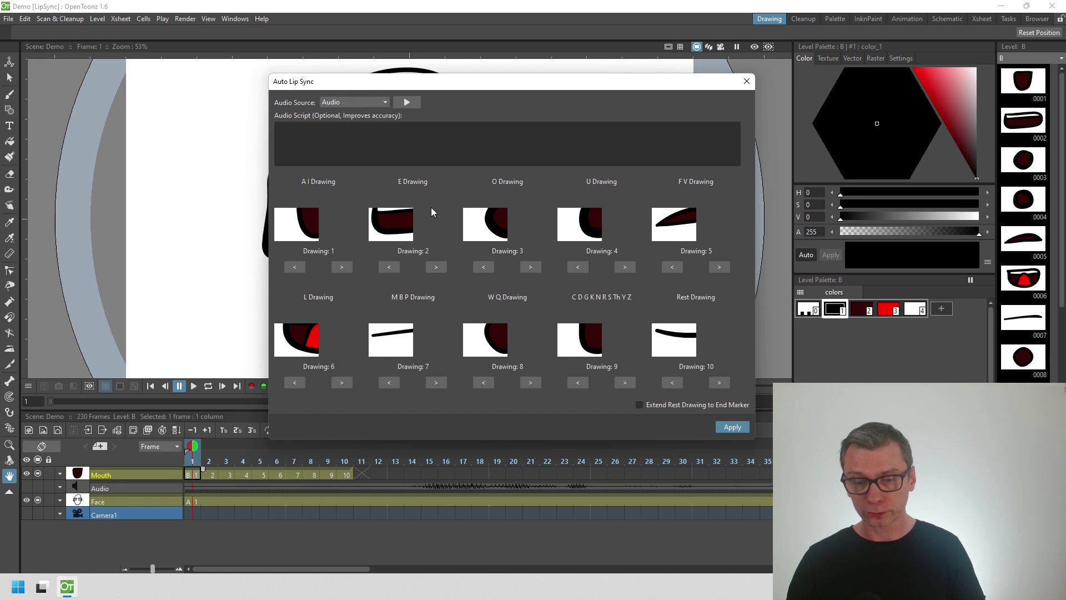
left_click(732, 427)
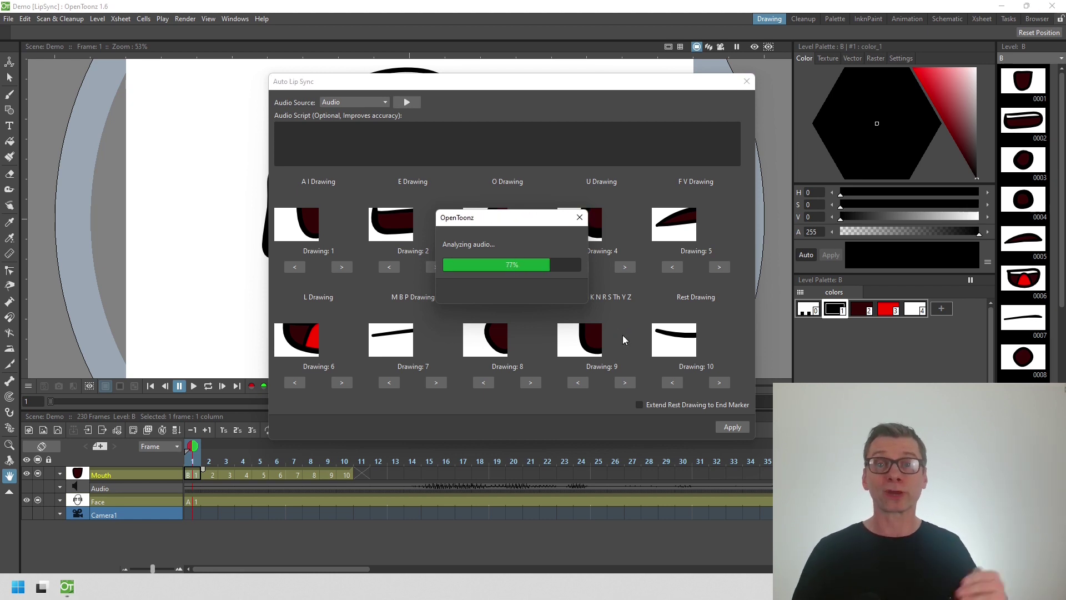
- Loop-play the scene to check the lip sync, stop playback, and save with Ctrl+S
left_click(208, 387)
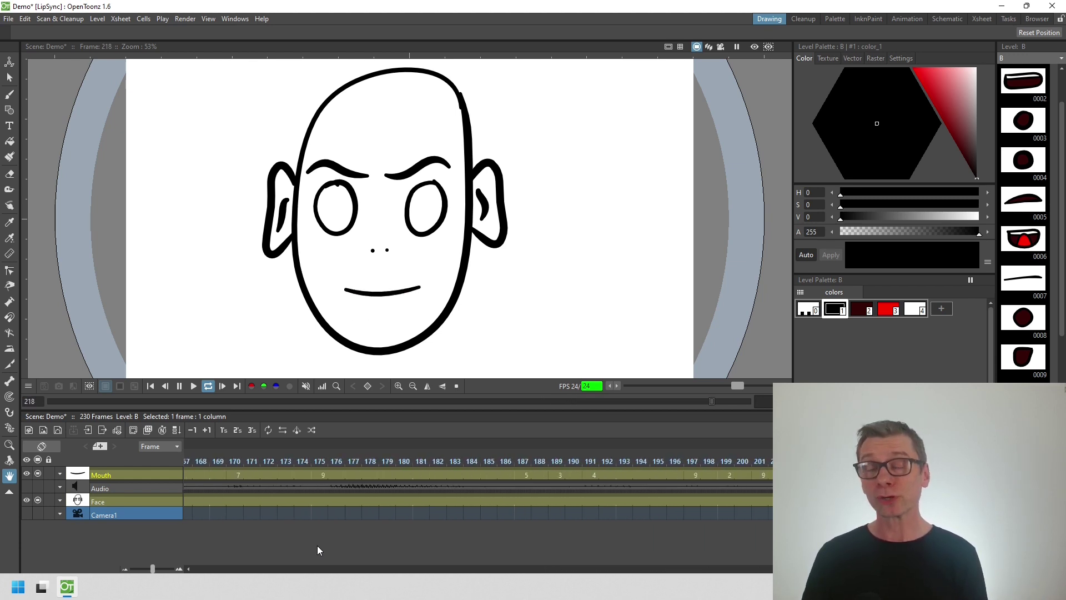
left_click(180, 386)
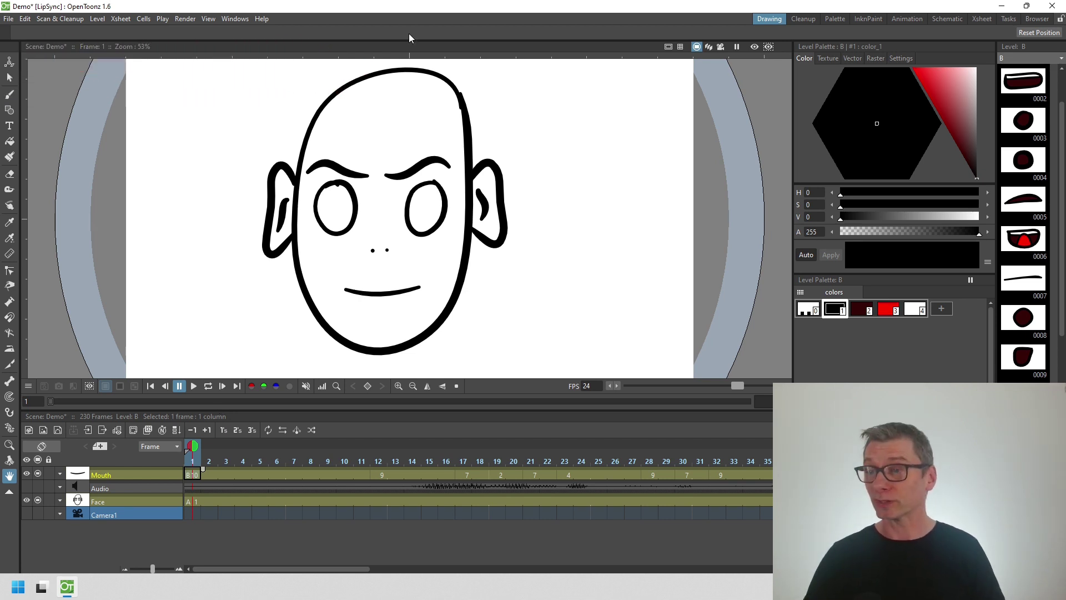
key("ctrl+s")
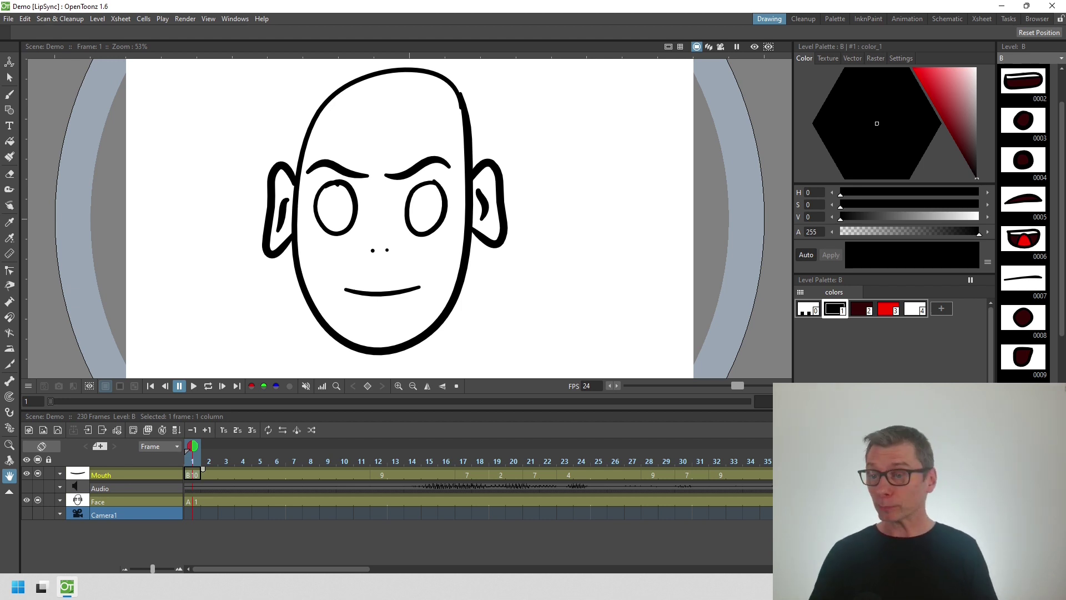
left_click(8, 19)
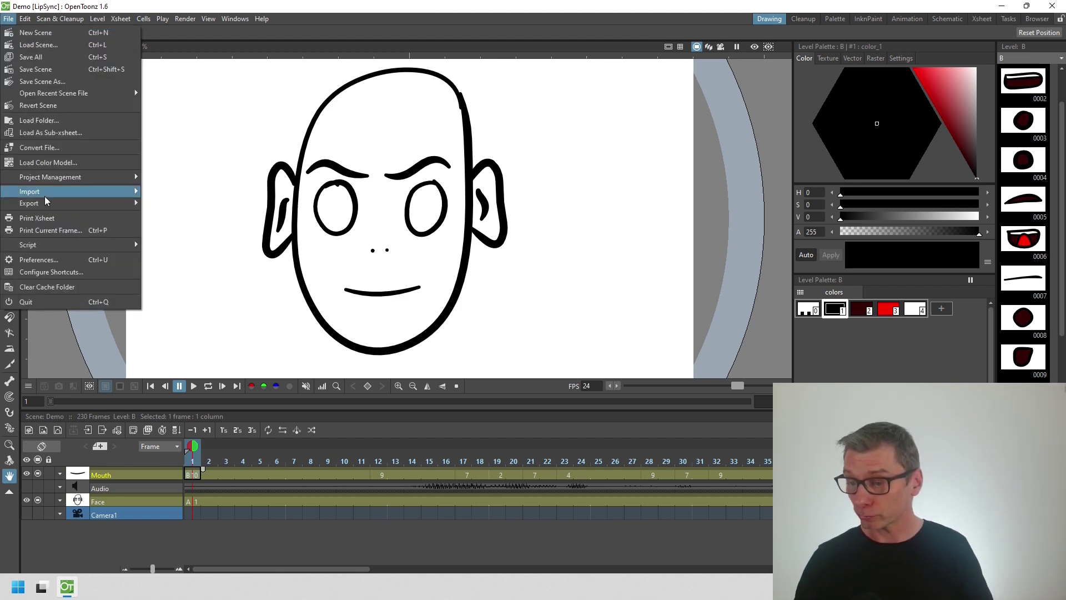
- Enable Allow Multi-Thread in FFMPEG Rendering under the Import/Export preferences
left_click(57, 266)
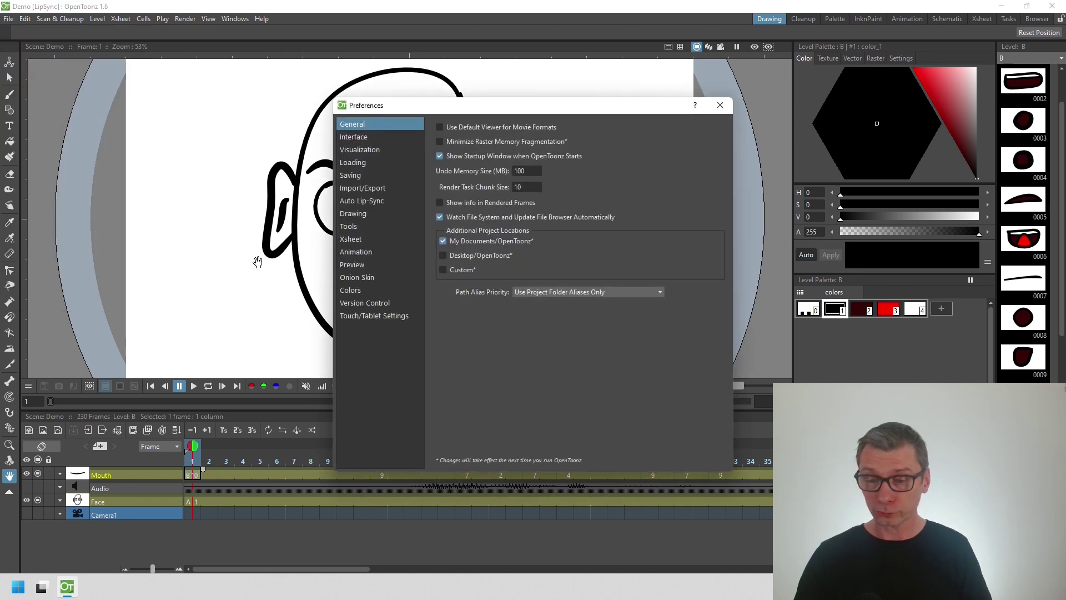
left_click(380, 190)
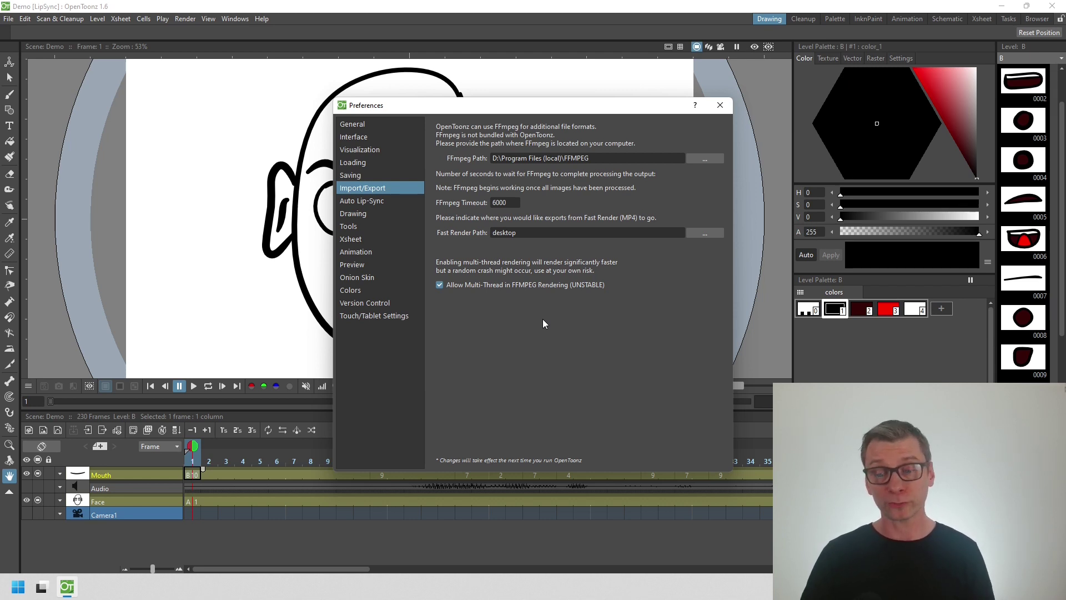
left_click_drag(593, 111, 578, 45)
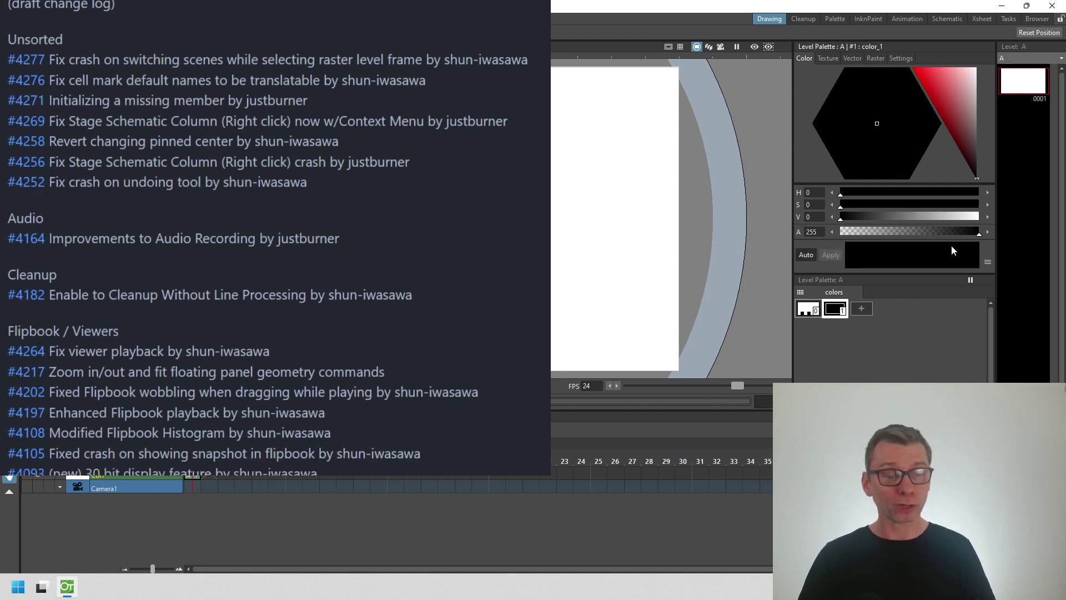
- Turn on the Hex option in the style editor's menu to show the hex value field
left_click(988, 262)
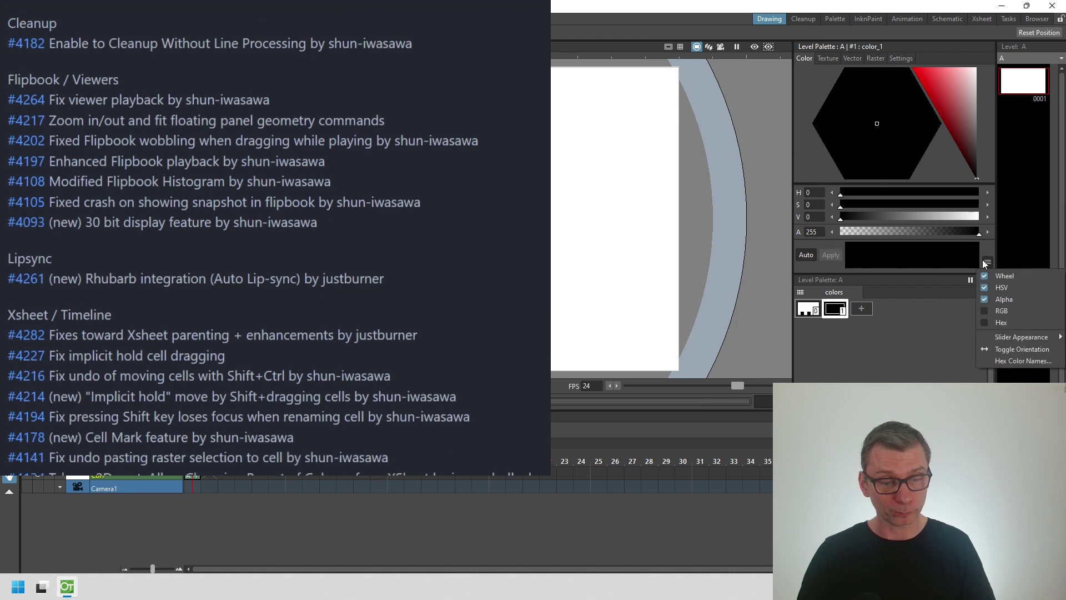
mouse_move(1017, 335)
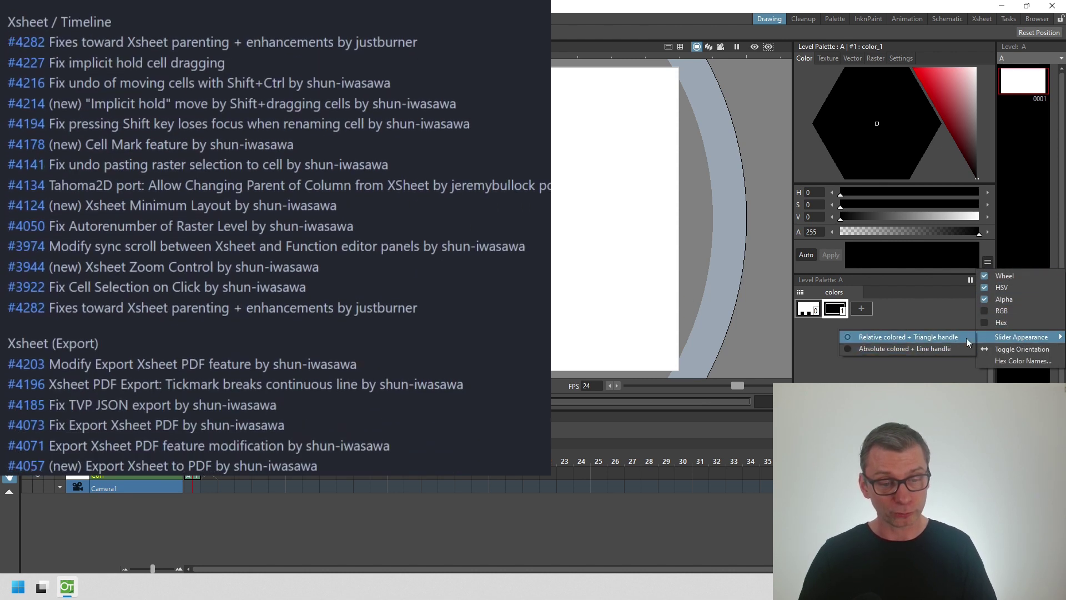
left_click(986, 324)
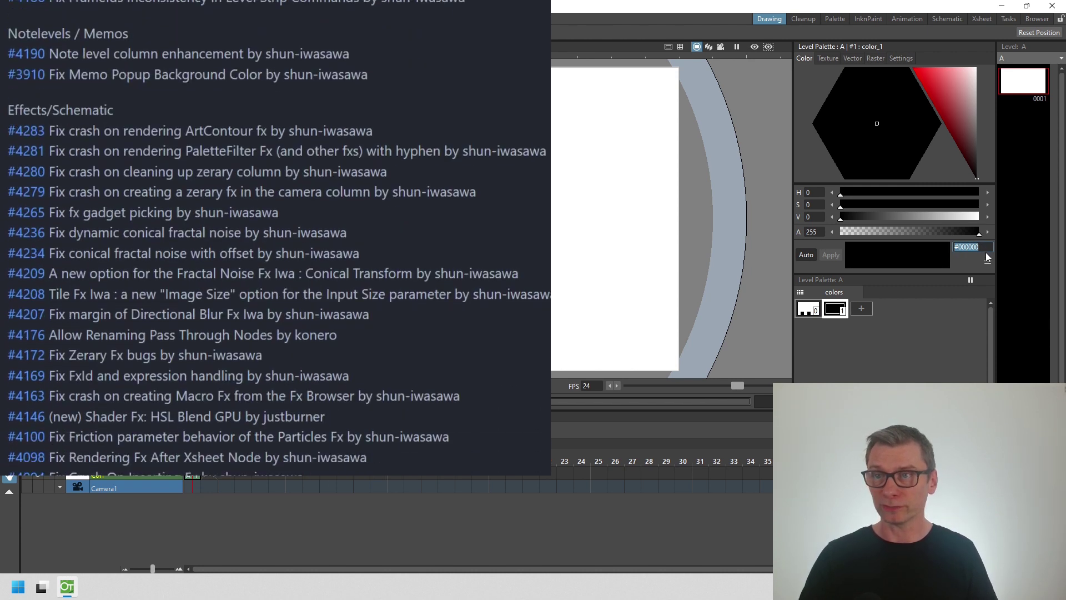
- Open the Hex Color Names Editor from the style editor menu, then close it
left_click(987, 261)
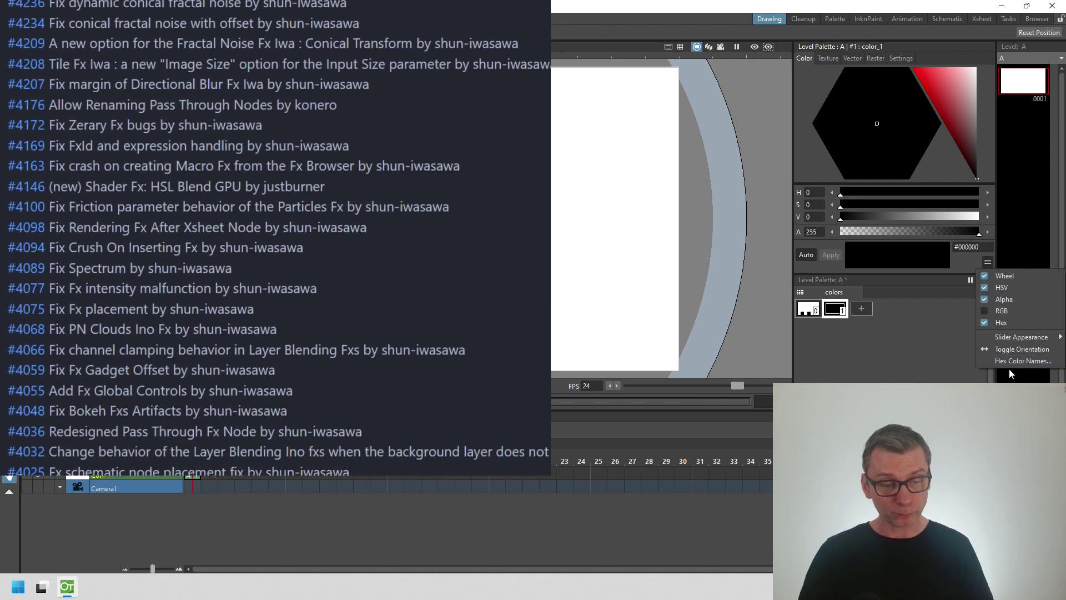
left_click(1014, 362)
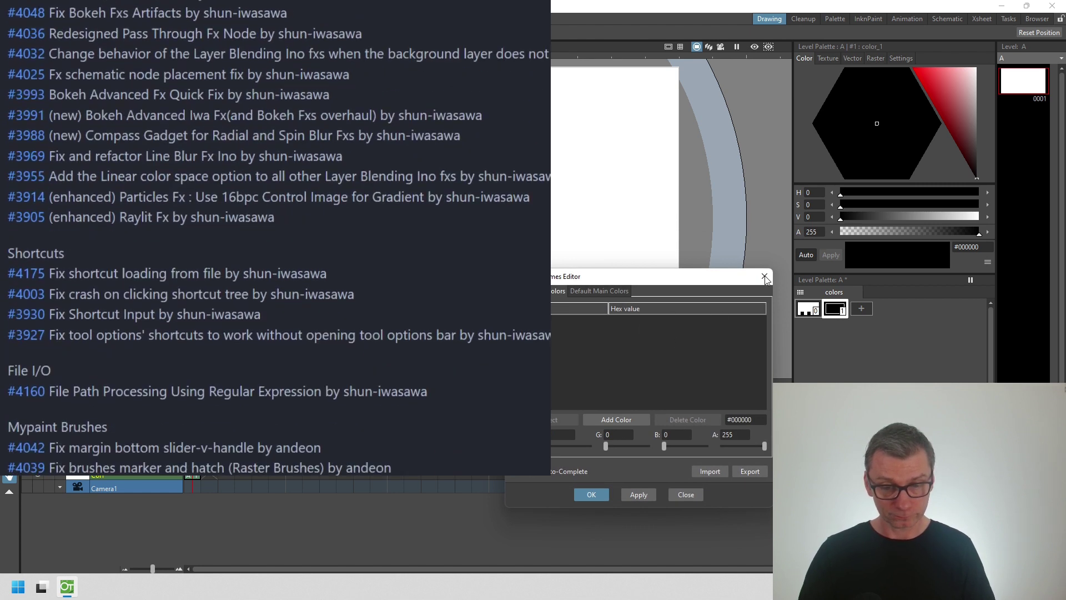
left_click(765, 276)
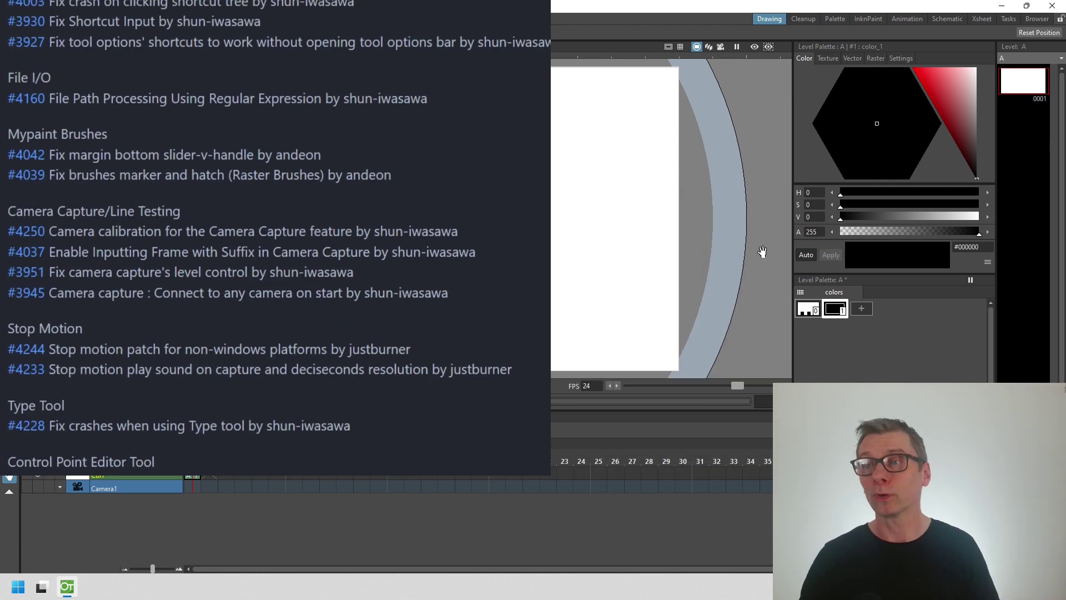